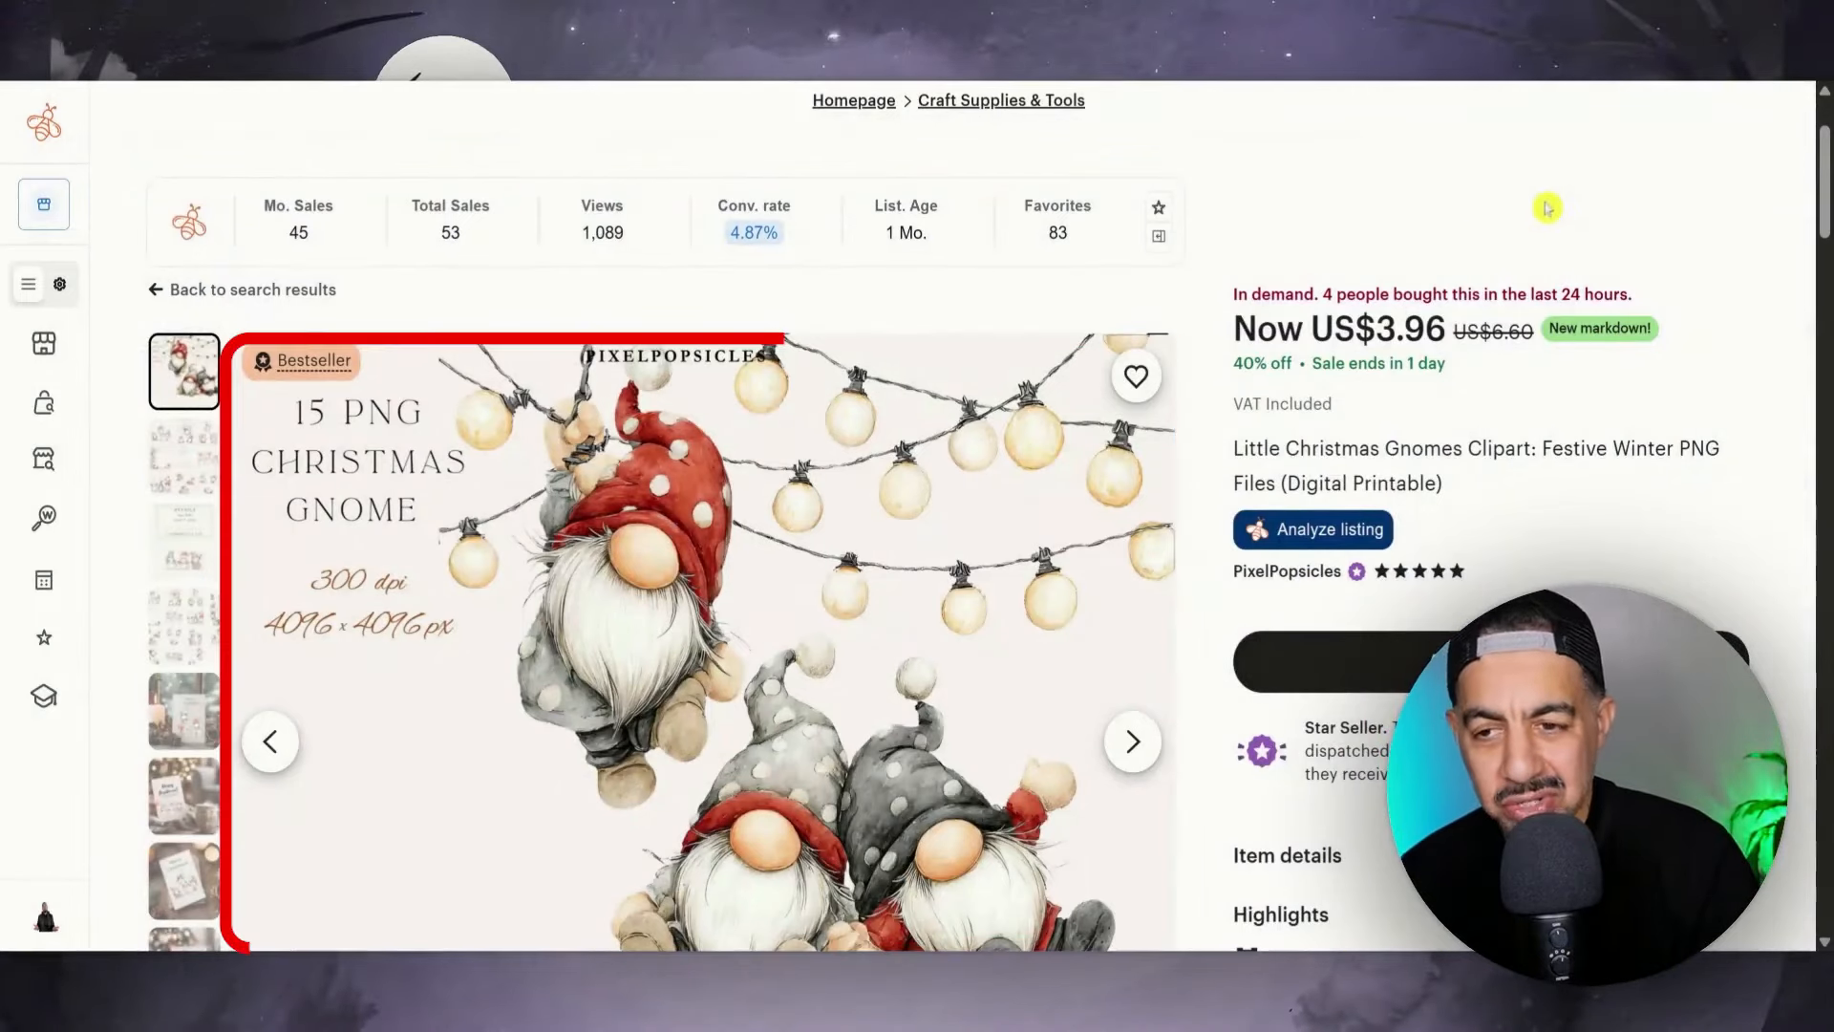
Examine the Little Christmas Gnomes Clipart listing's sales figures and card mockup photos, and browse the gnome search results.
scroll(1825, 233, down, 1)
scroll(1825, 233, down, 1)
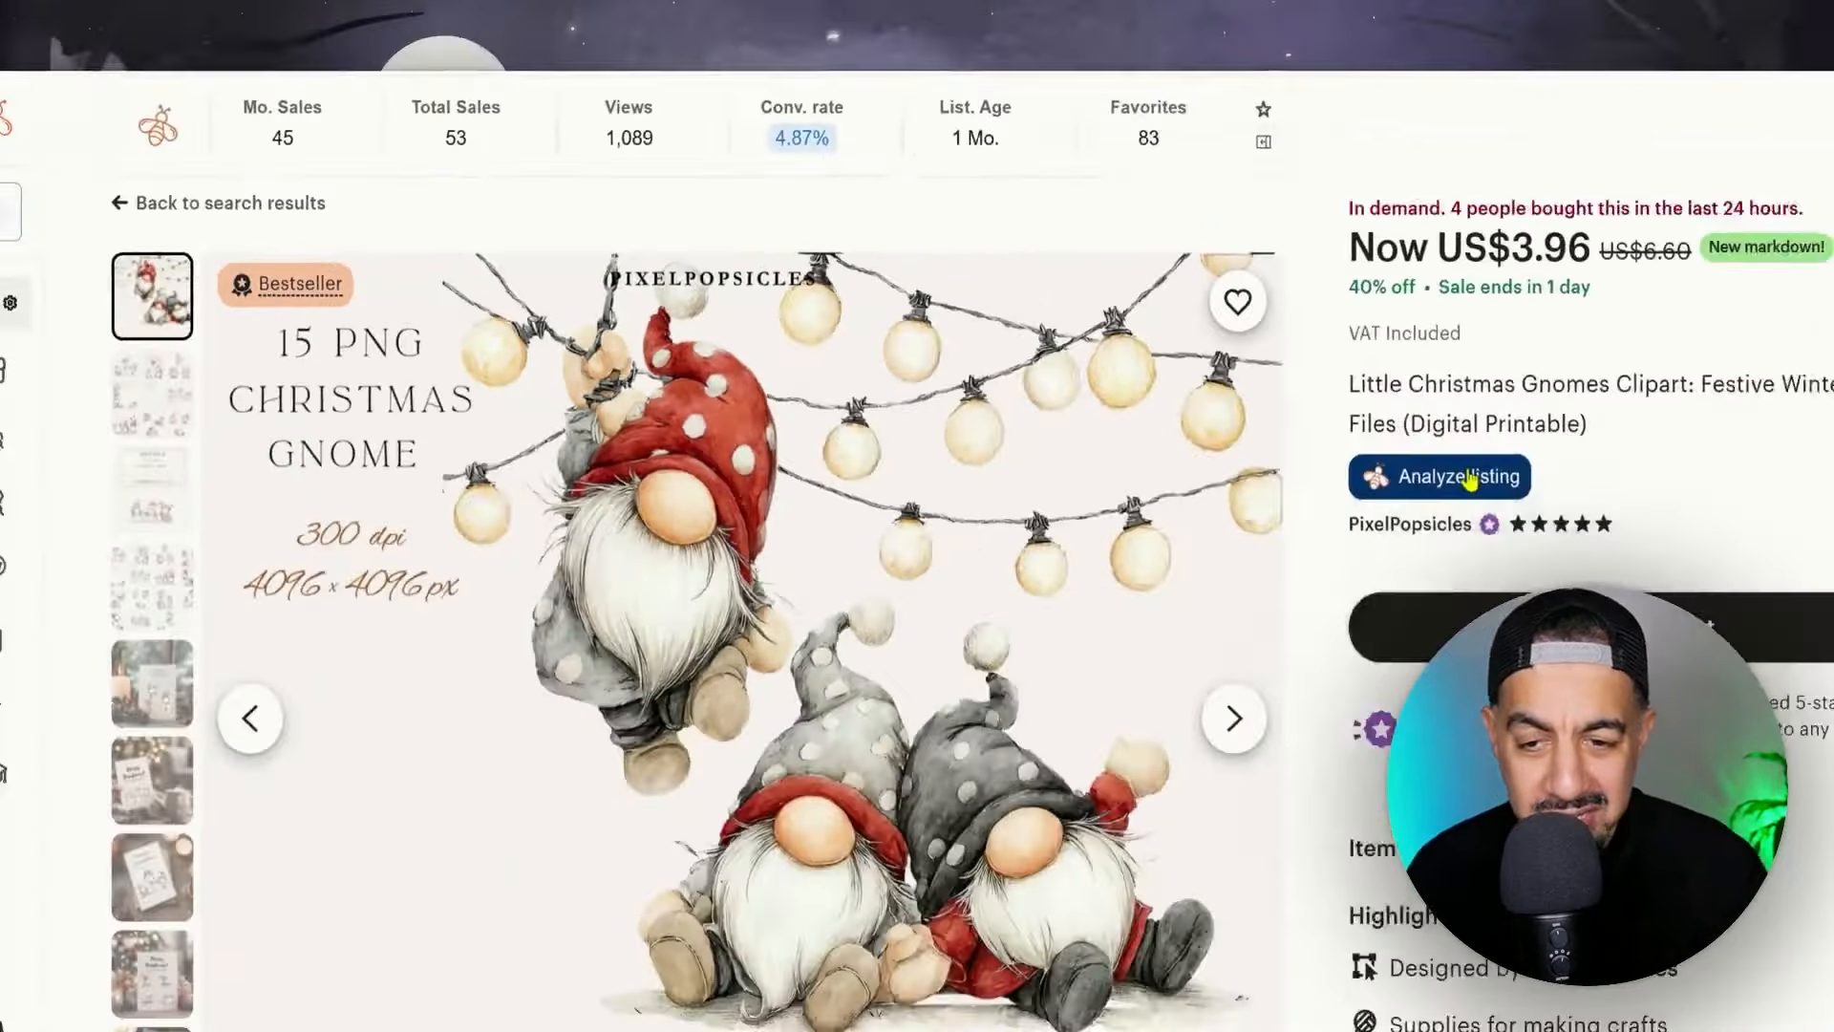
click(1462, 473)
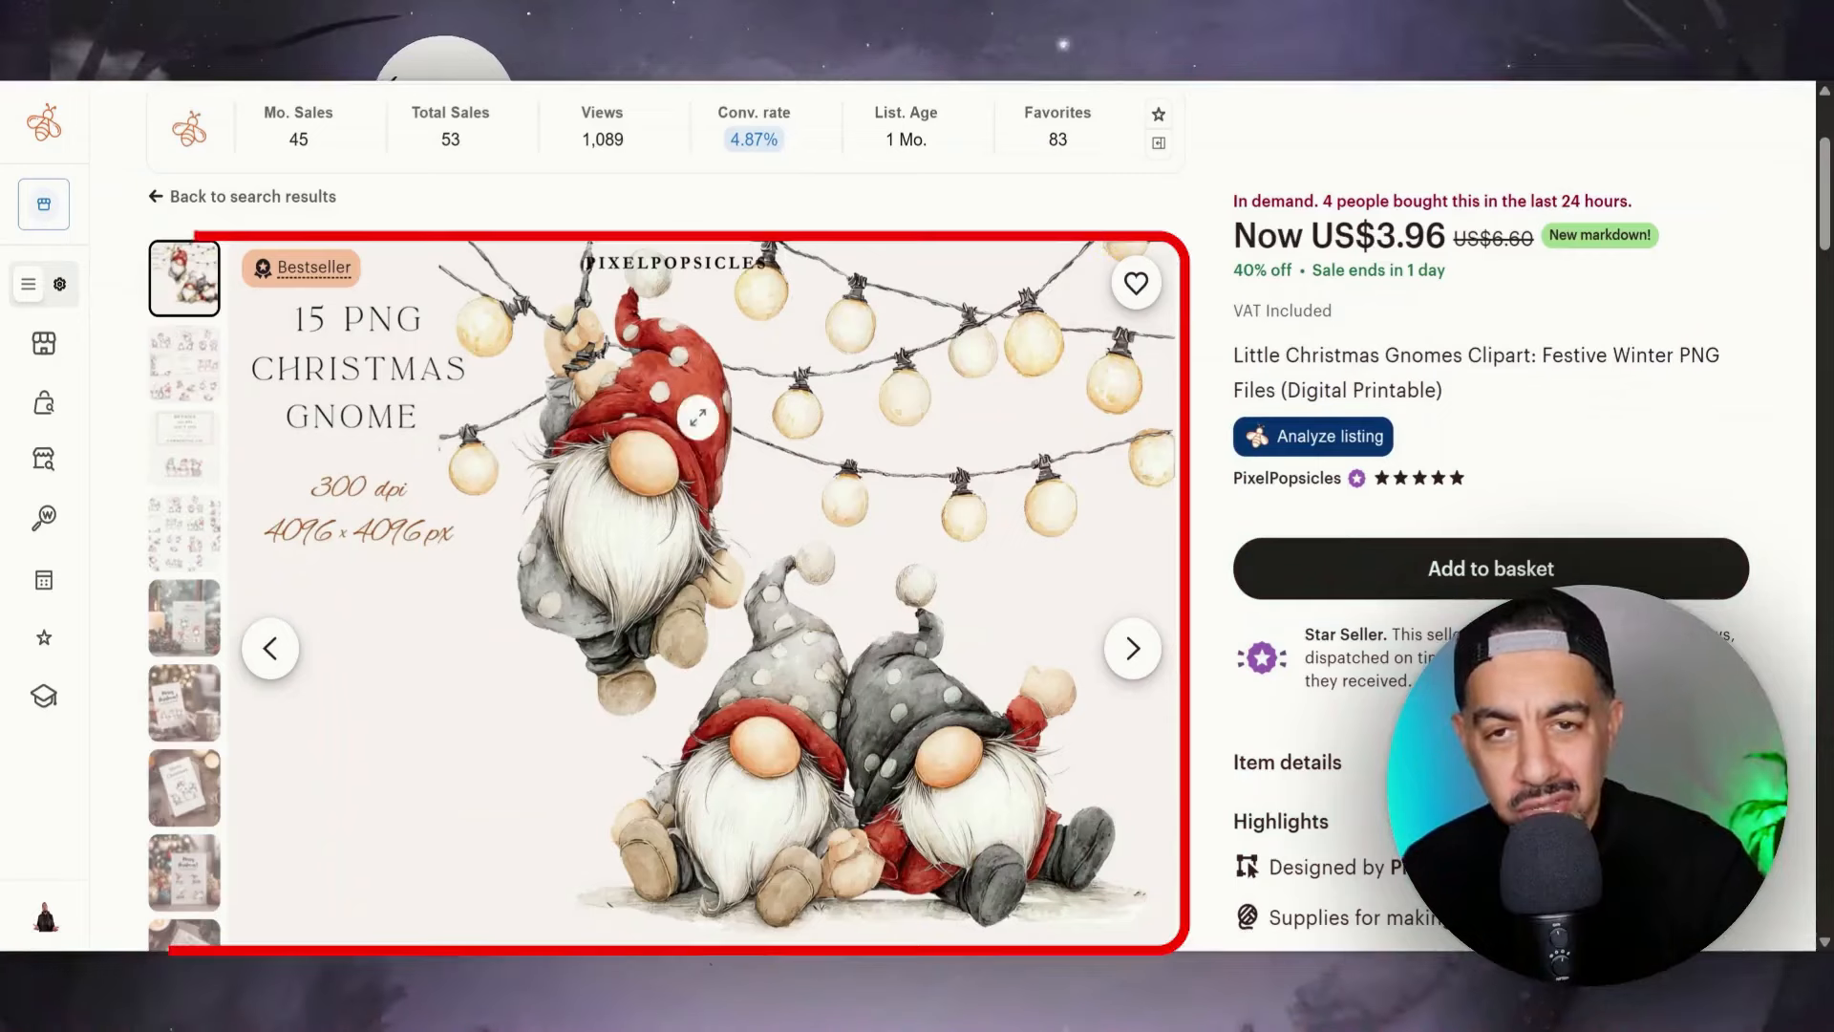
click(194, 708)
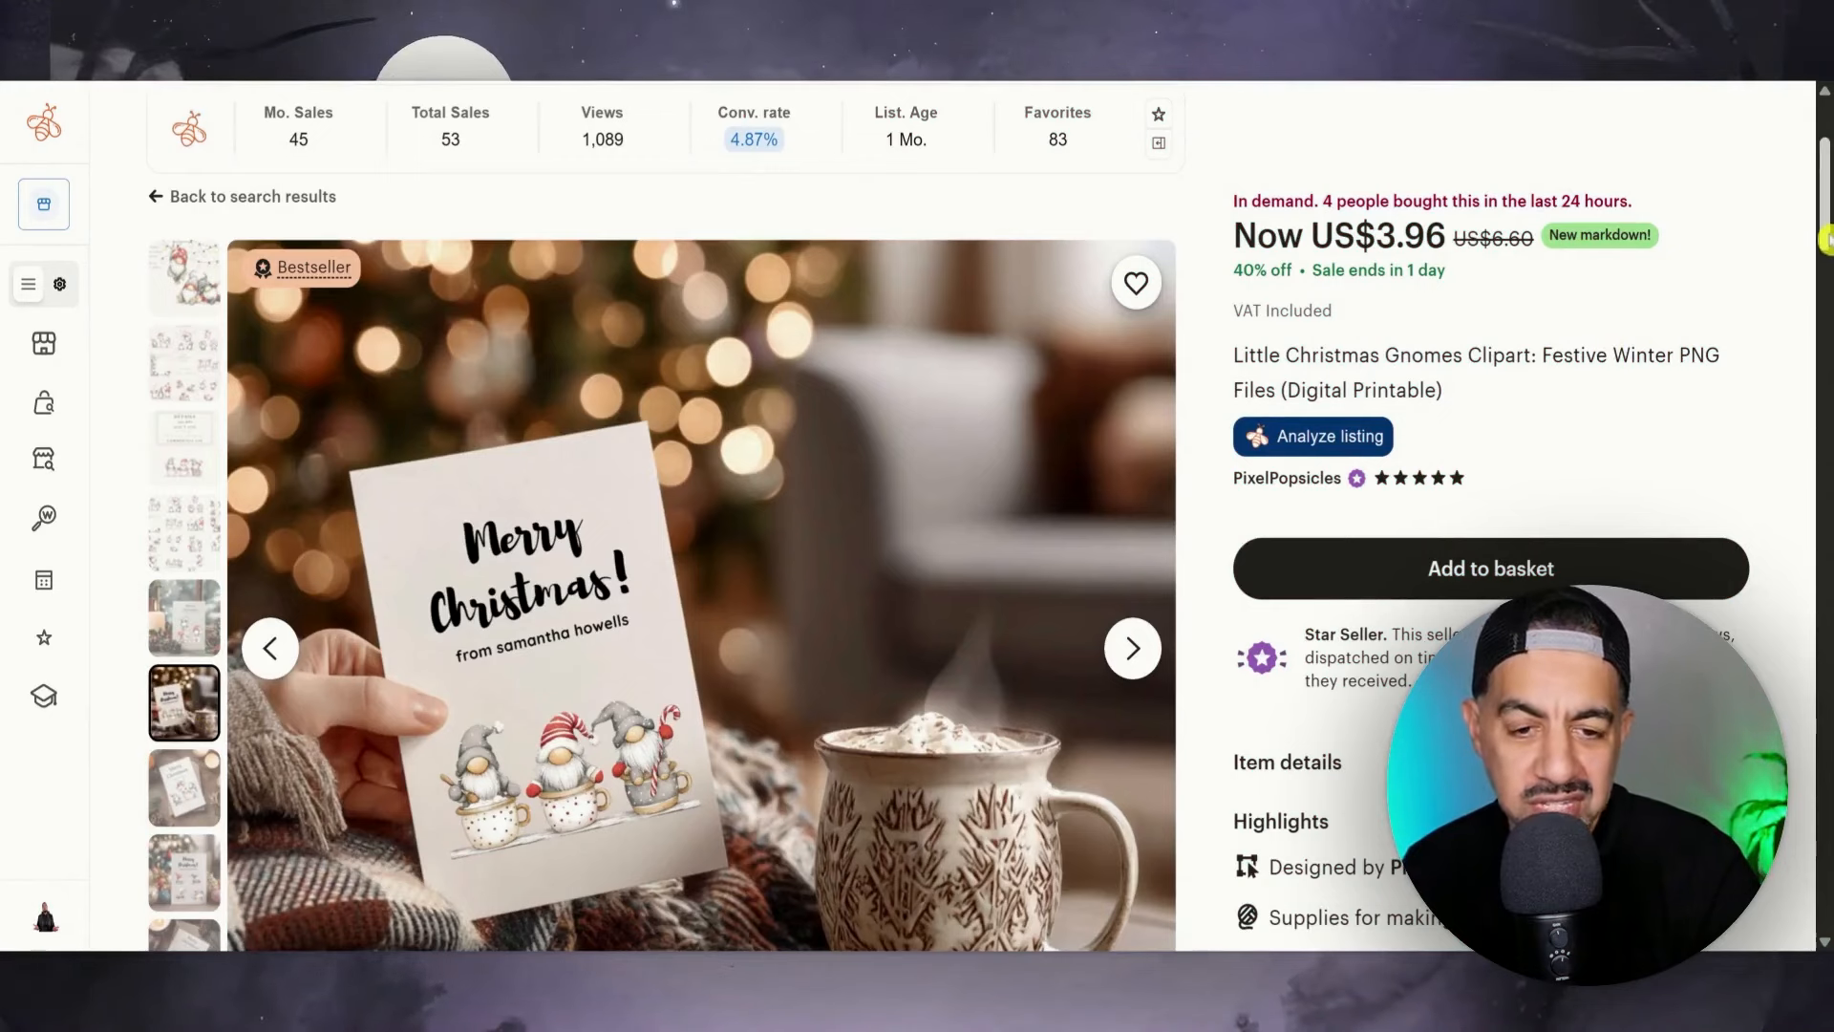
scroll(1825, 239, down, 1)
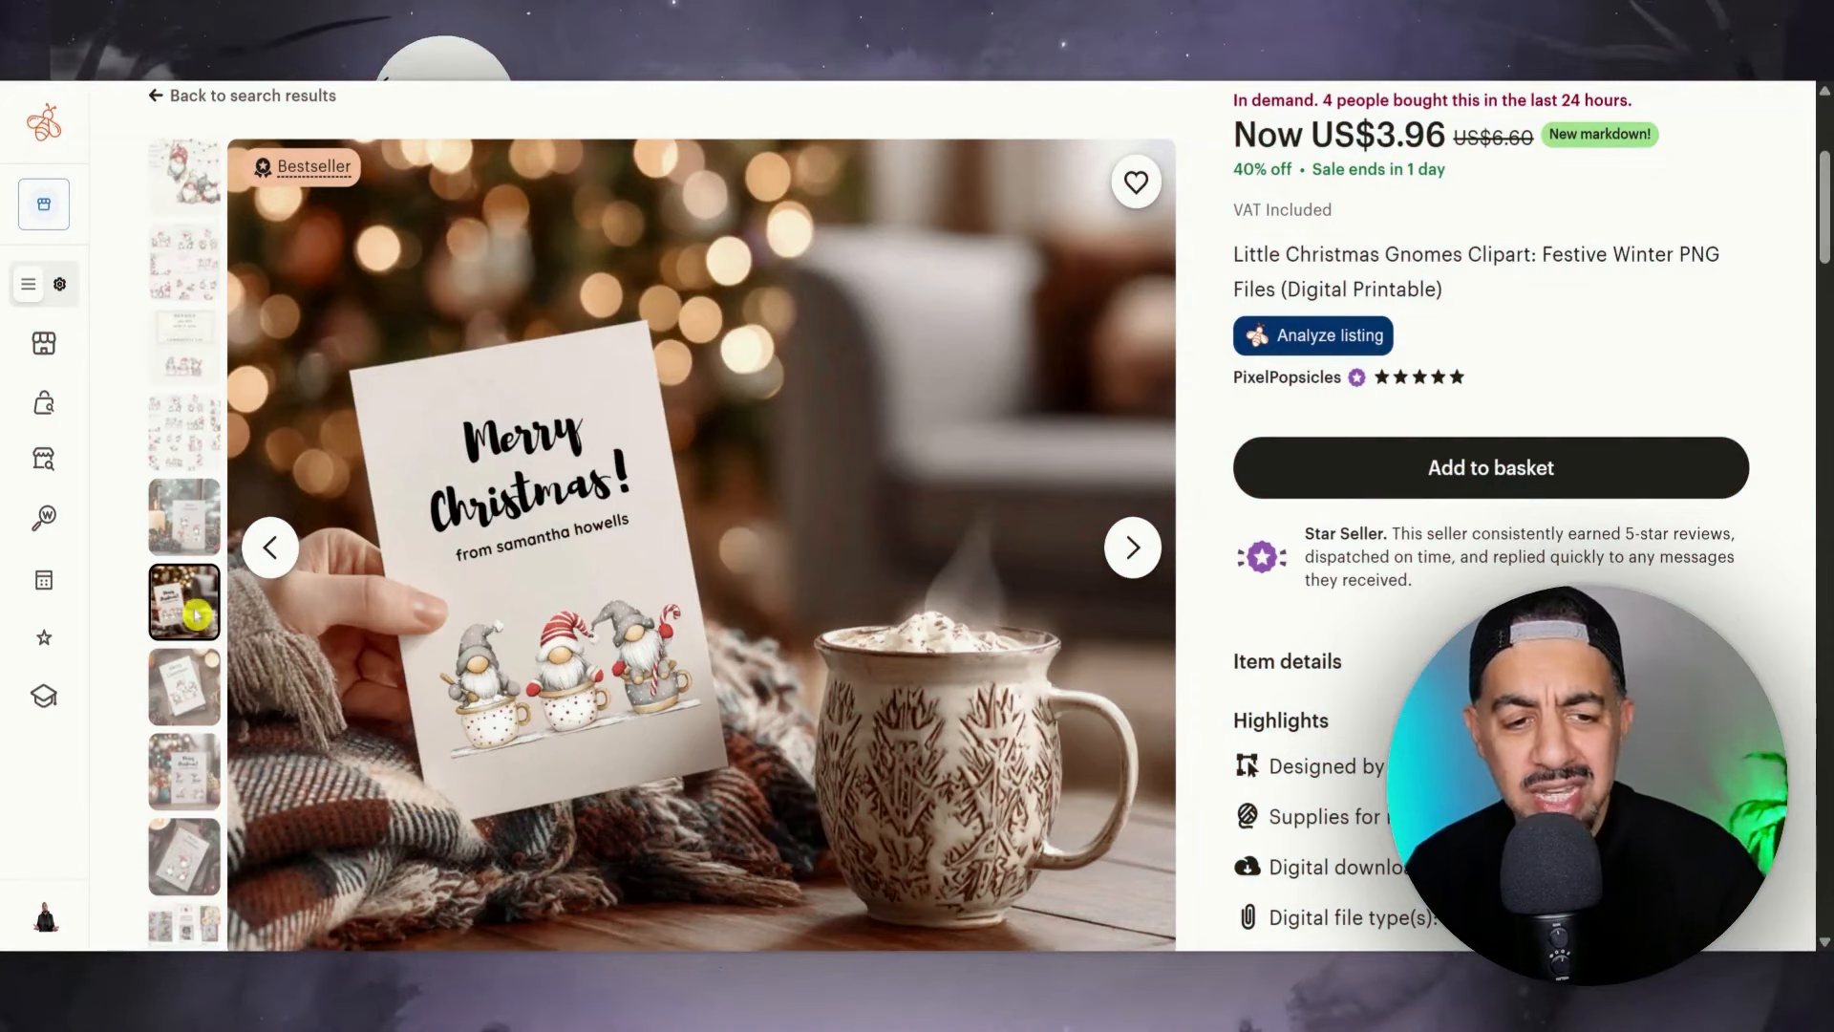
click(191, 682)
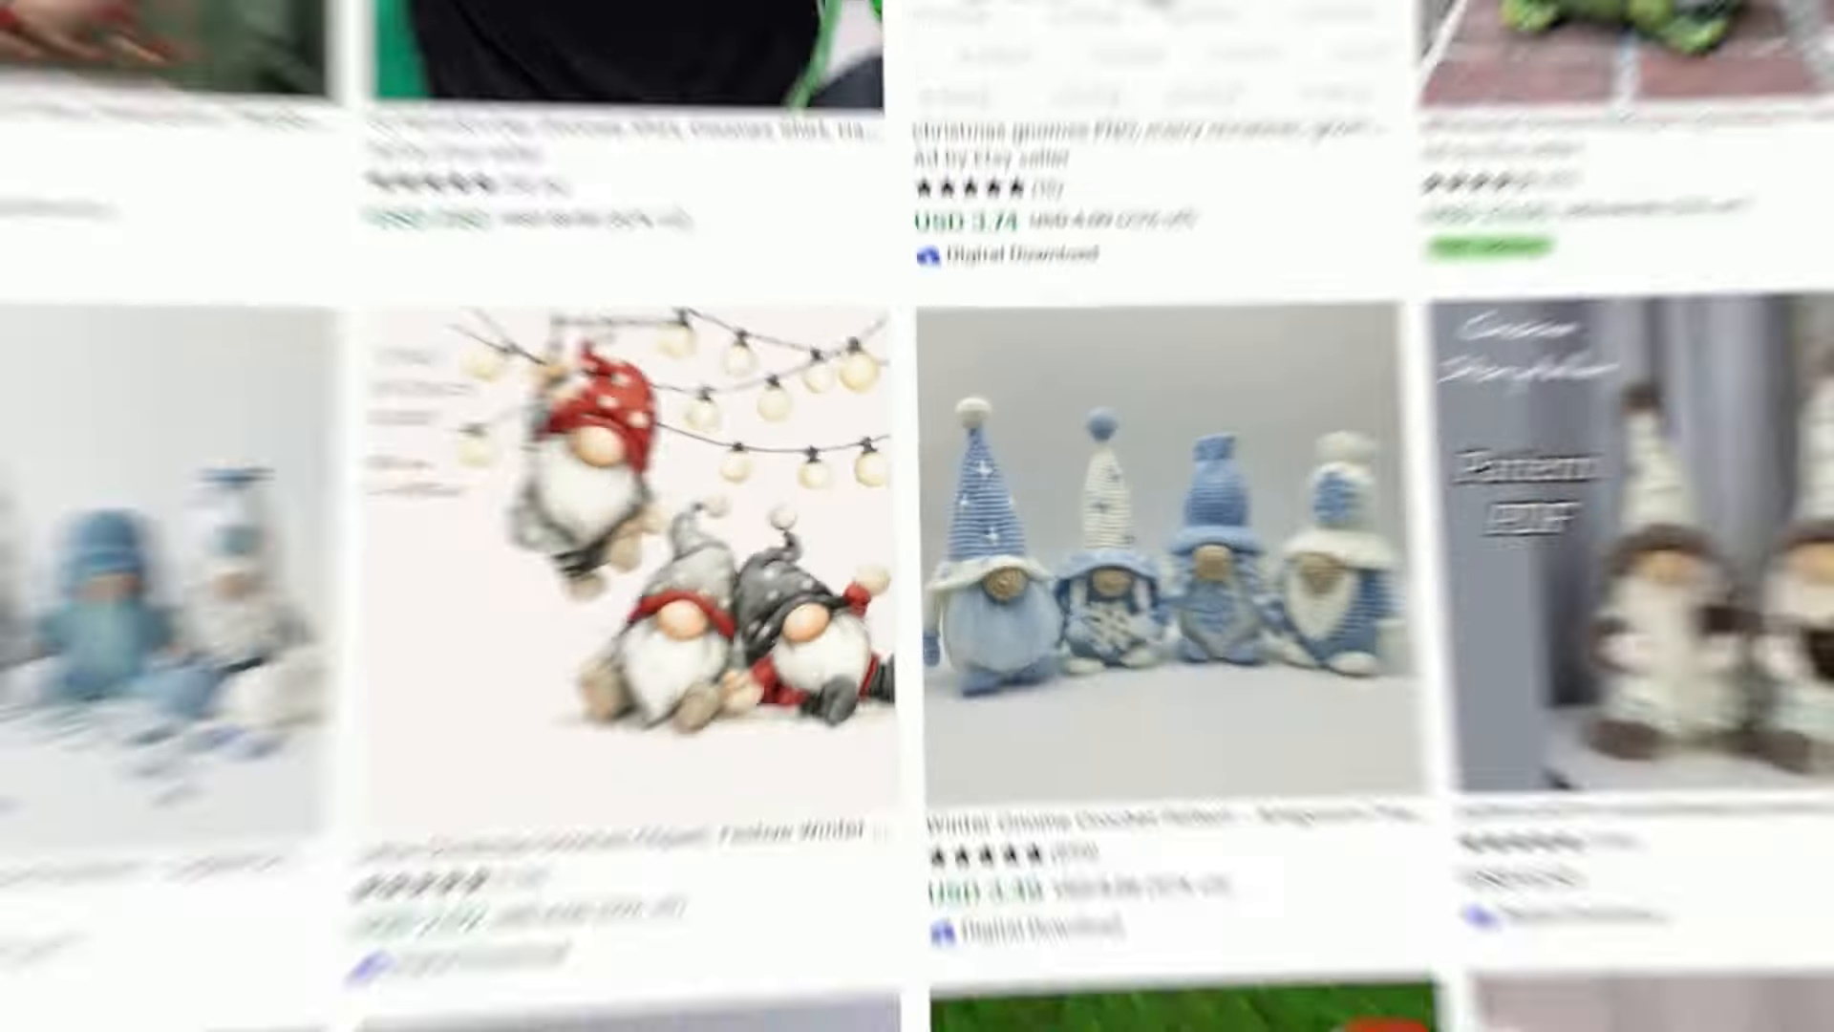
scroll(917, 515, down, 10)
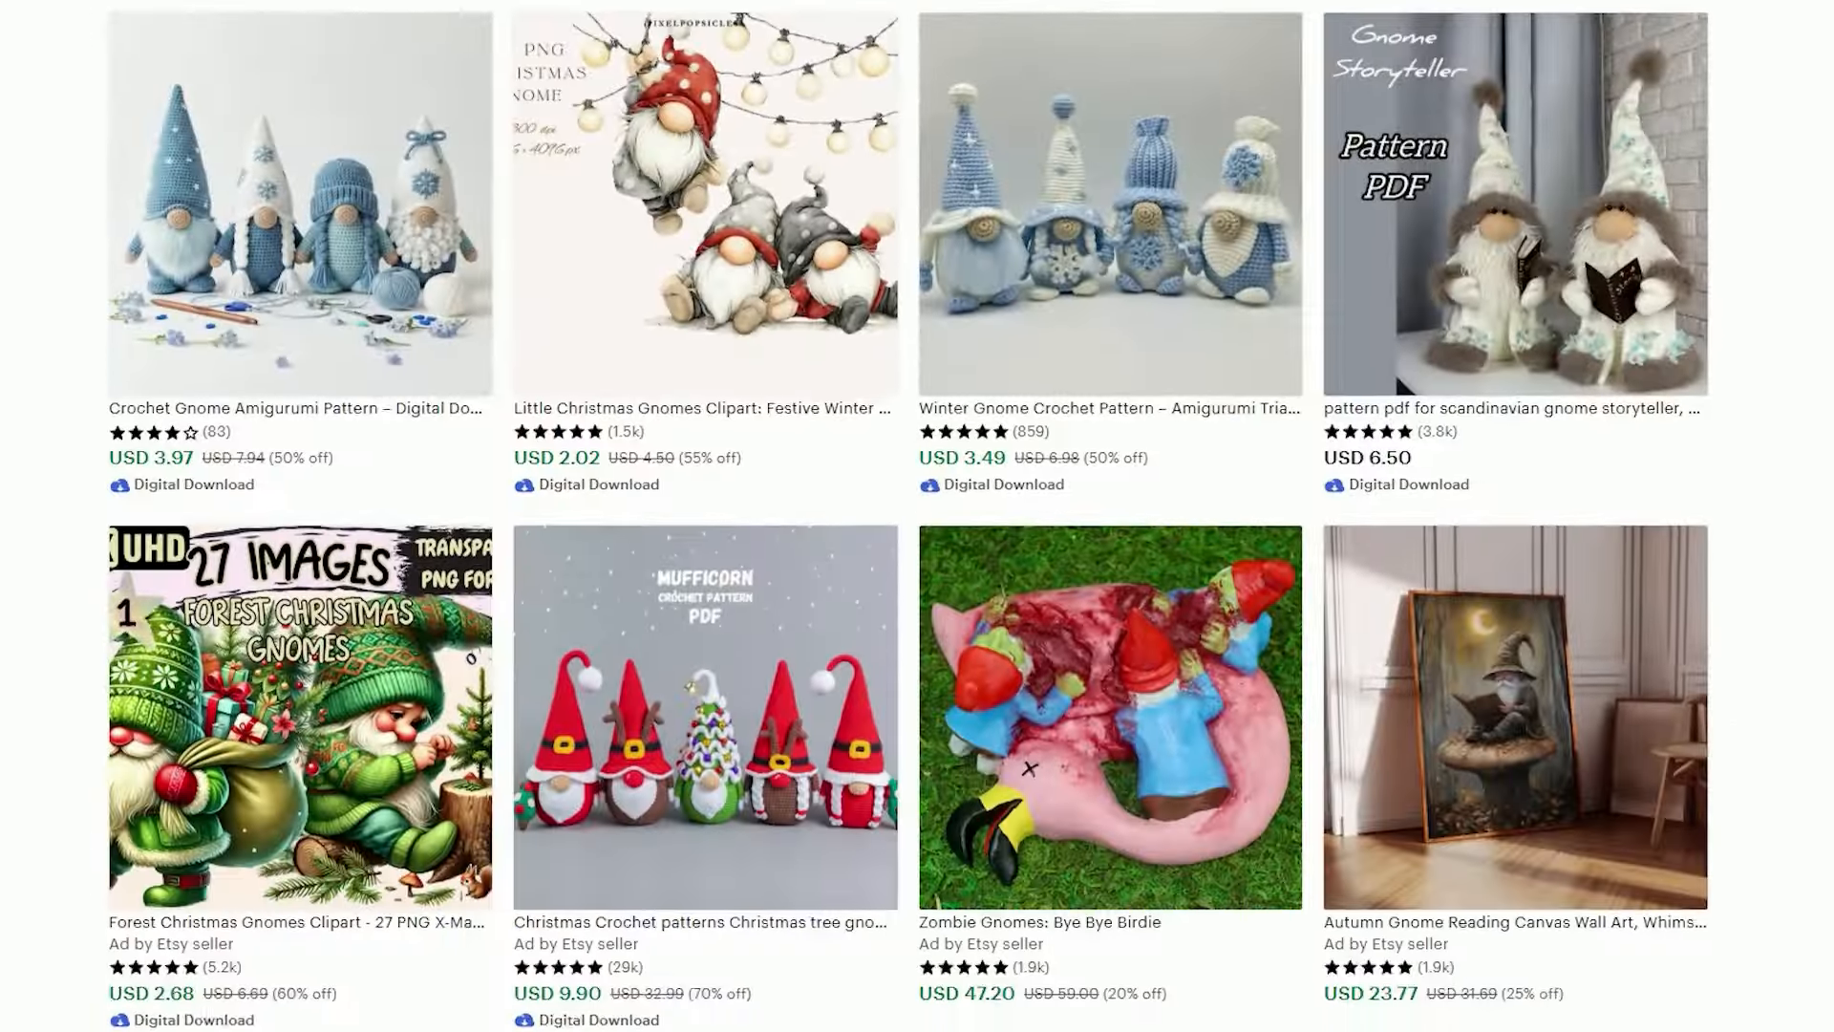
scroll(917, 516, down, 4)
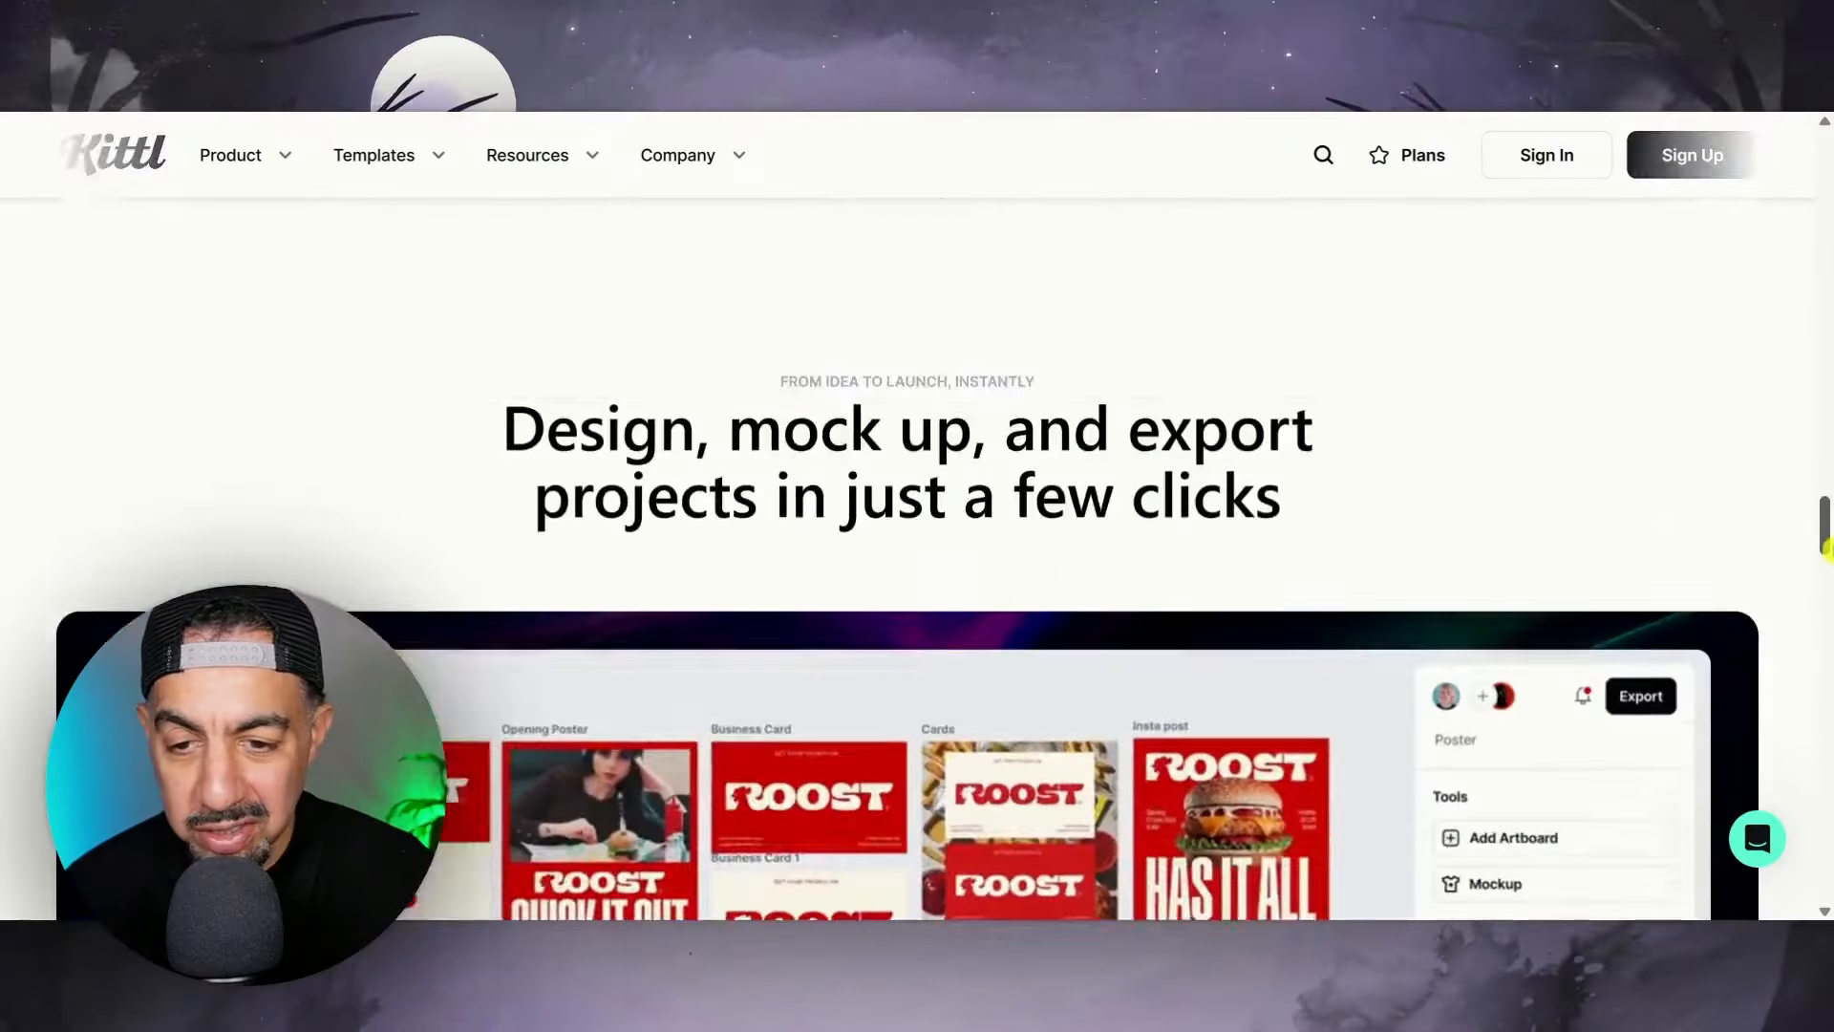
Switch to Kittl and create a new project with the Standard 1200 × 1200 px artboard.
drag(1826, 550, 1826, 143)
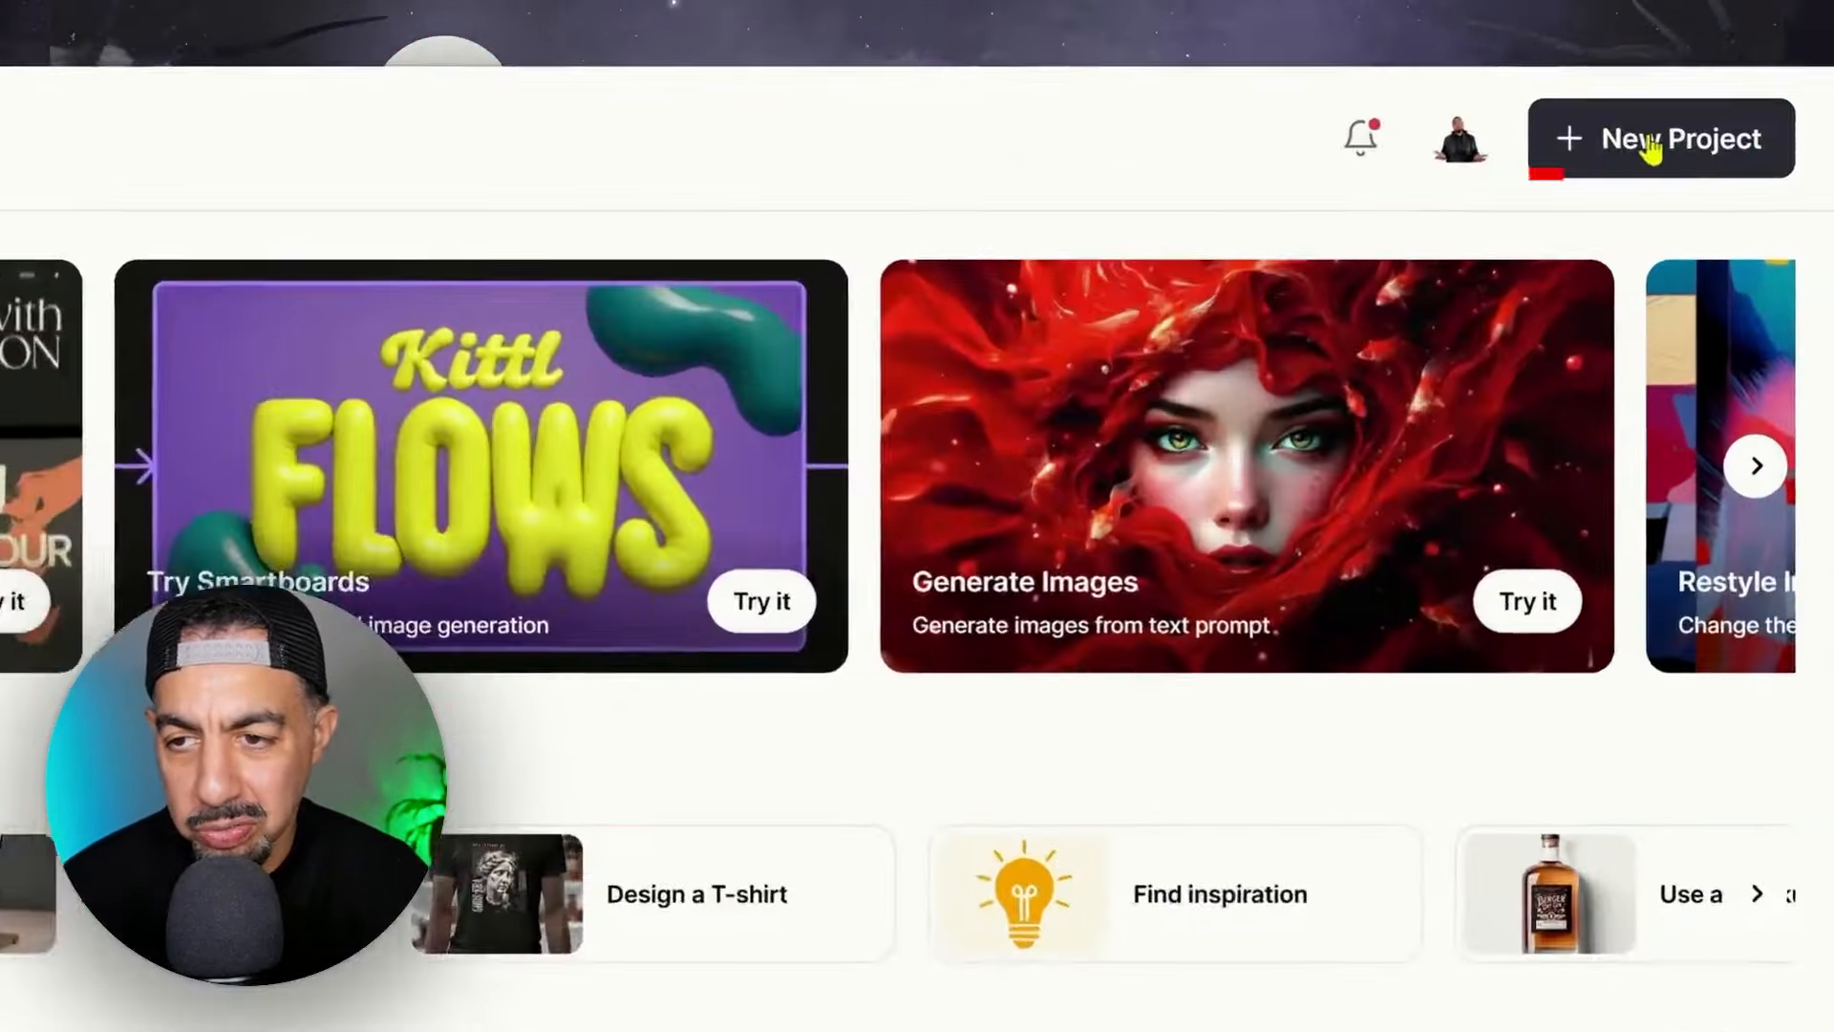
click(1651, 148)
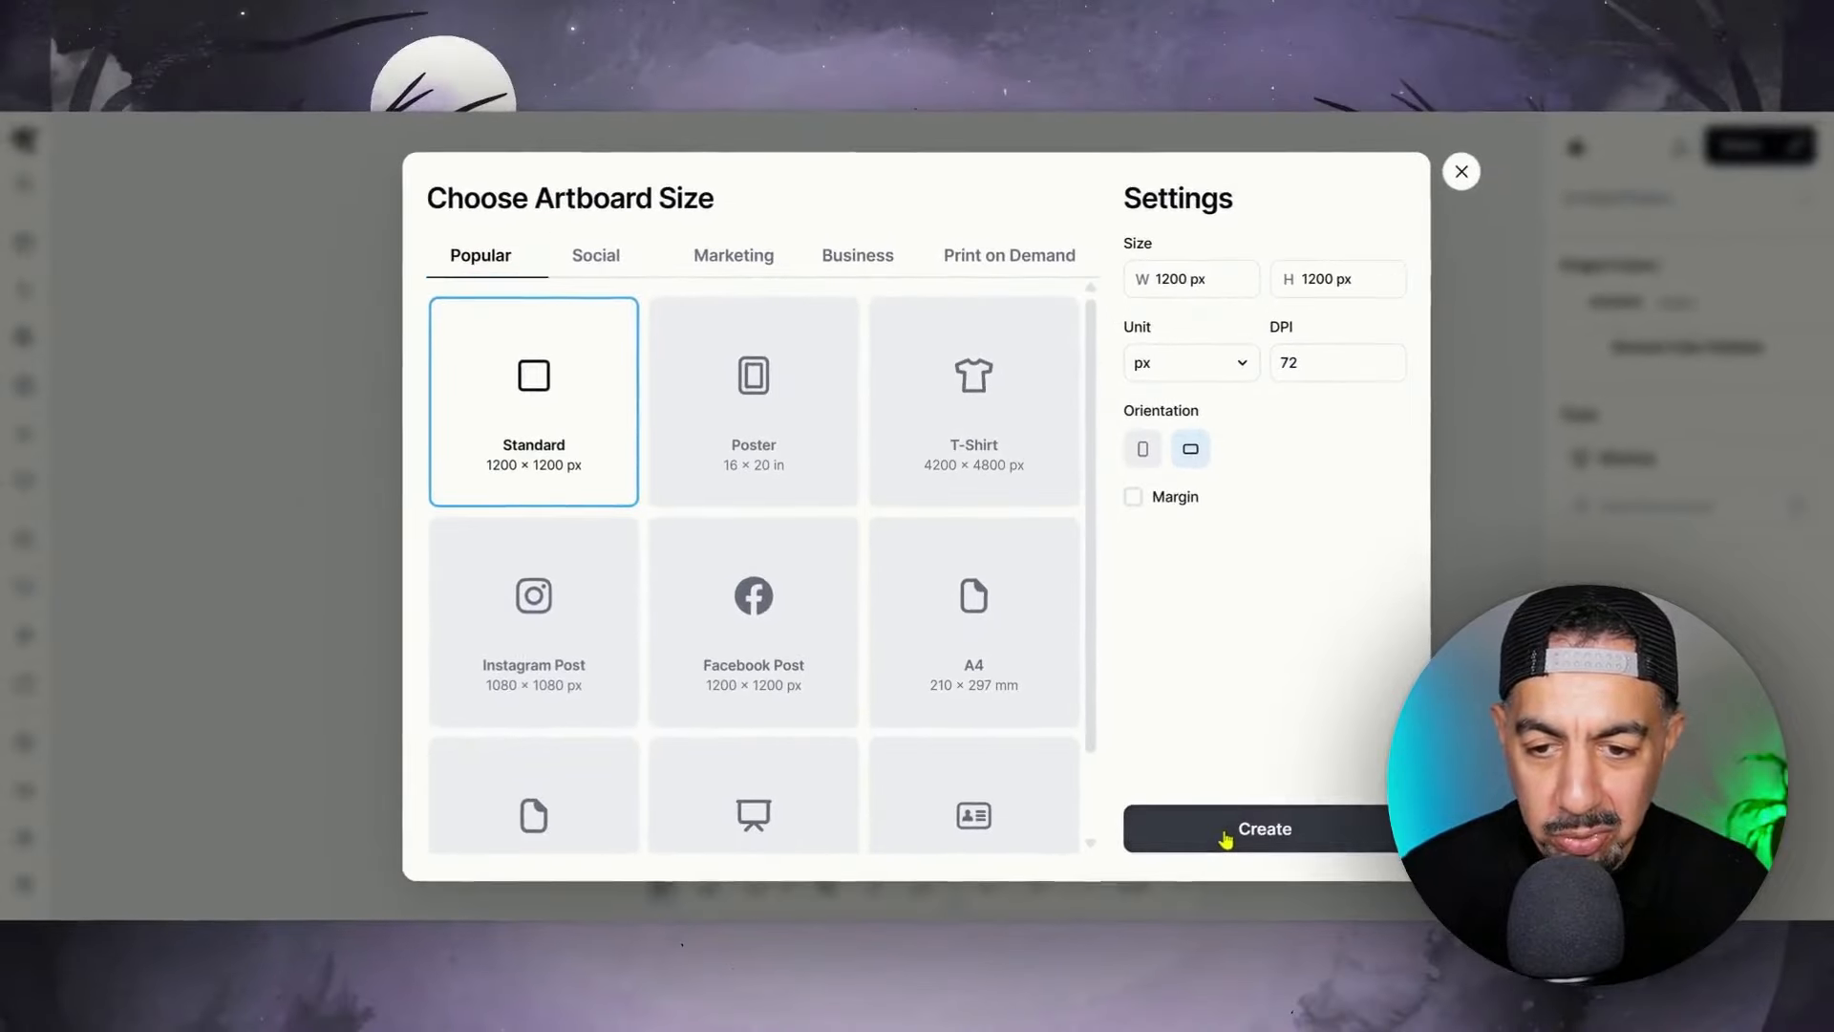
click(1342, 955)
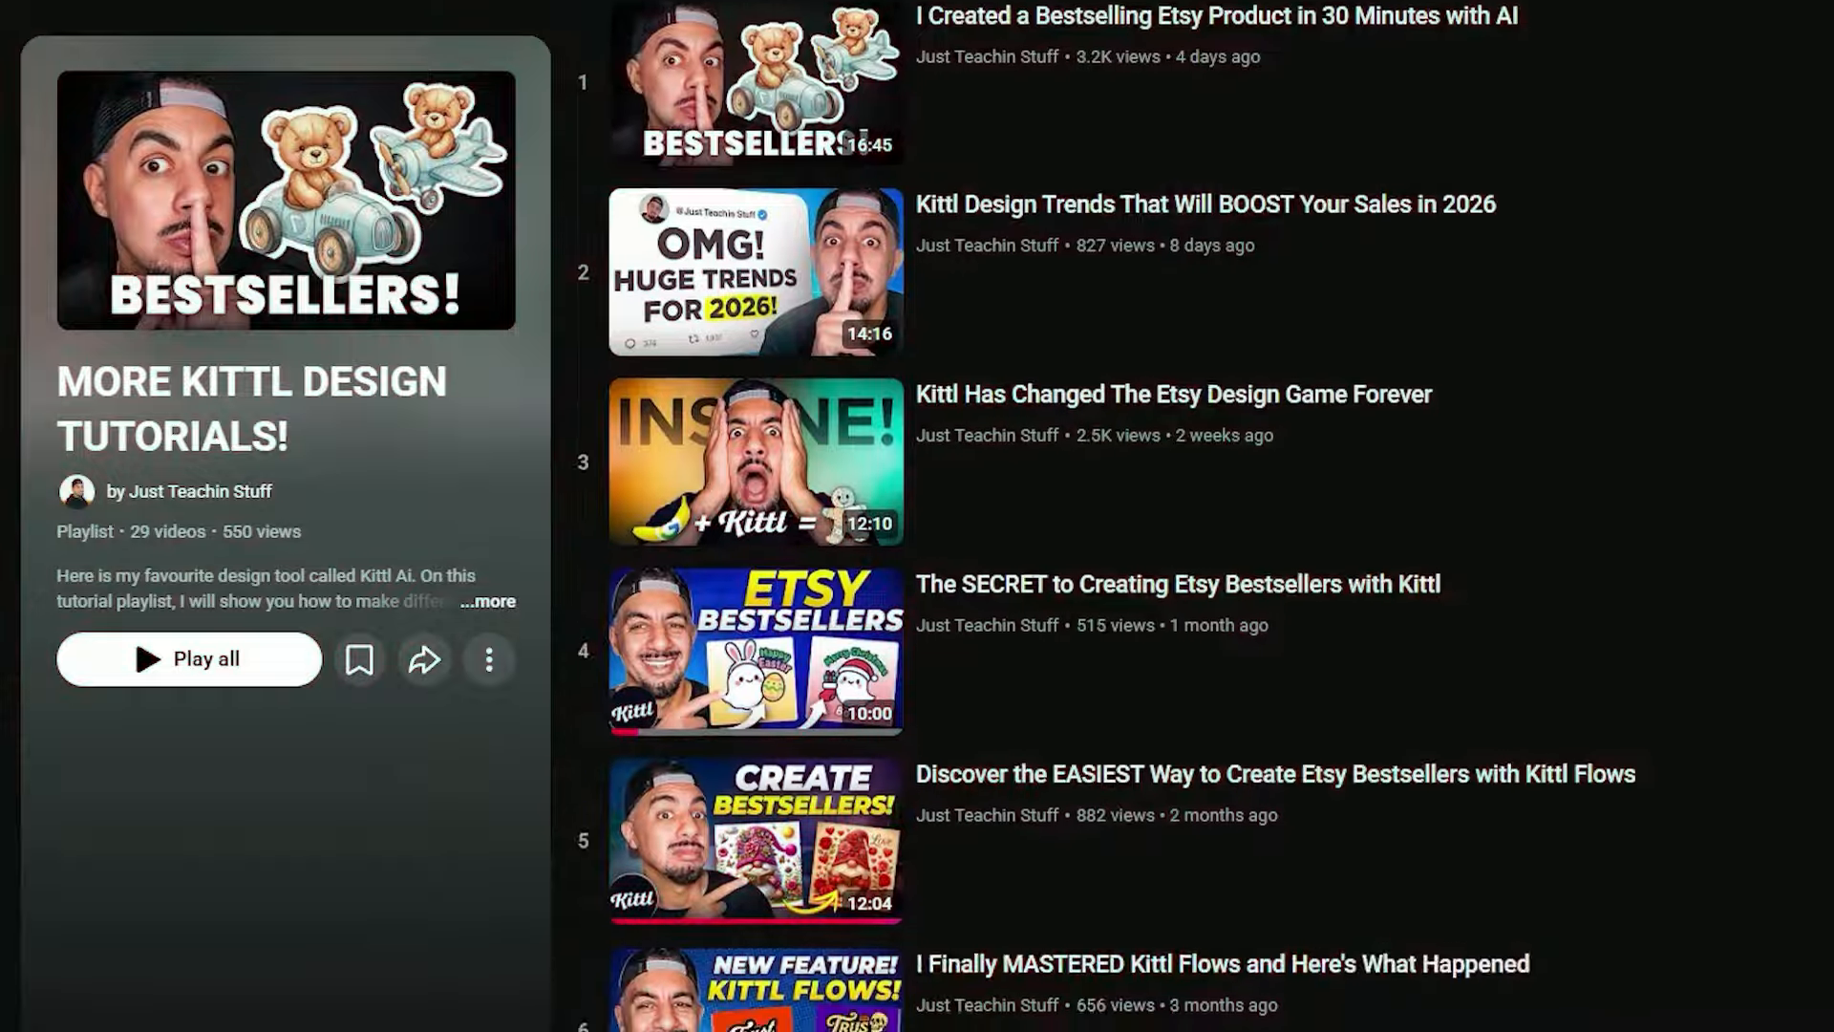
scroll(1213, 516, down, 10)
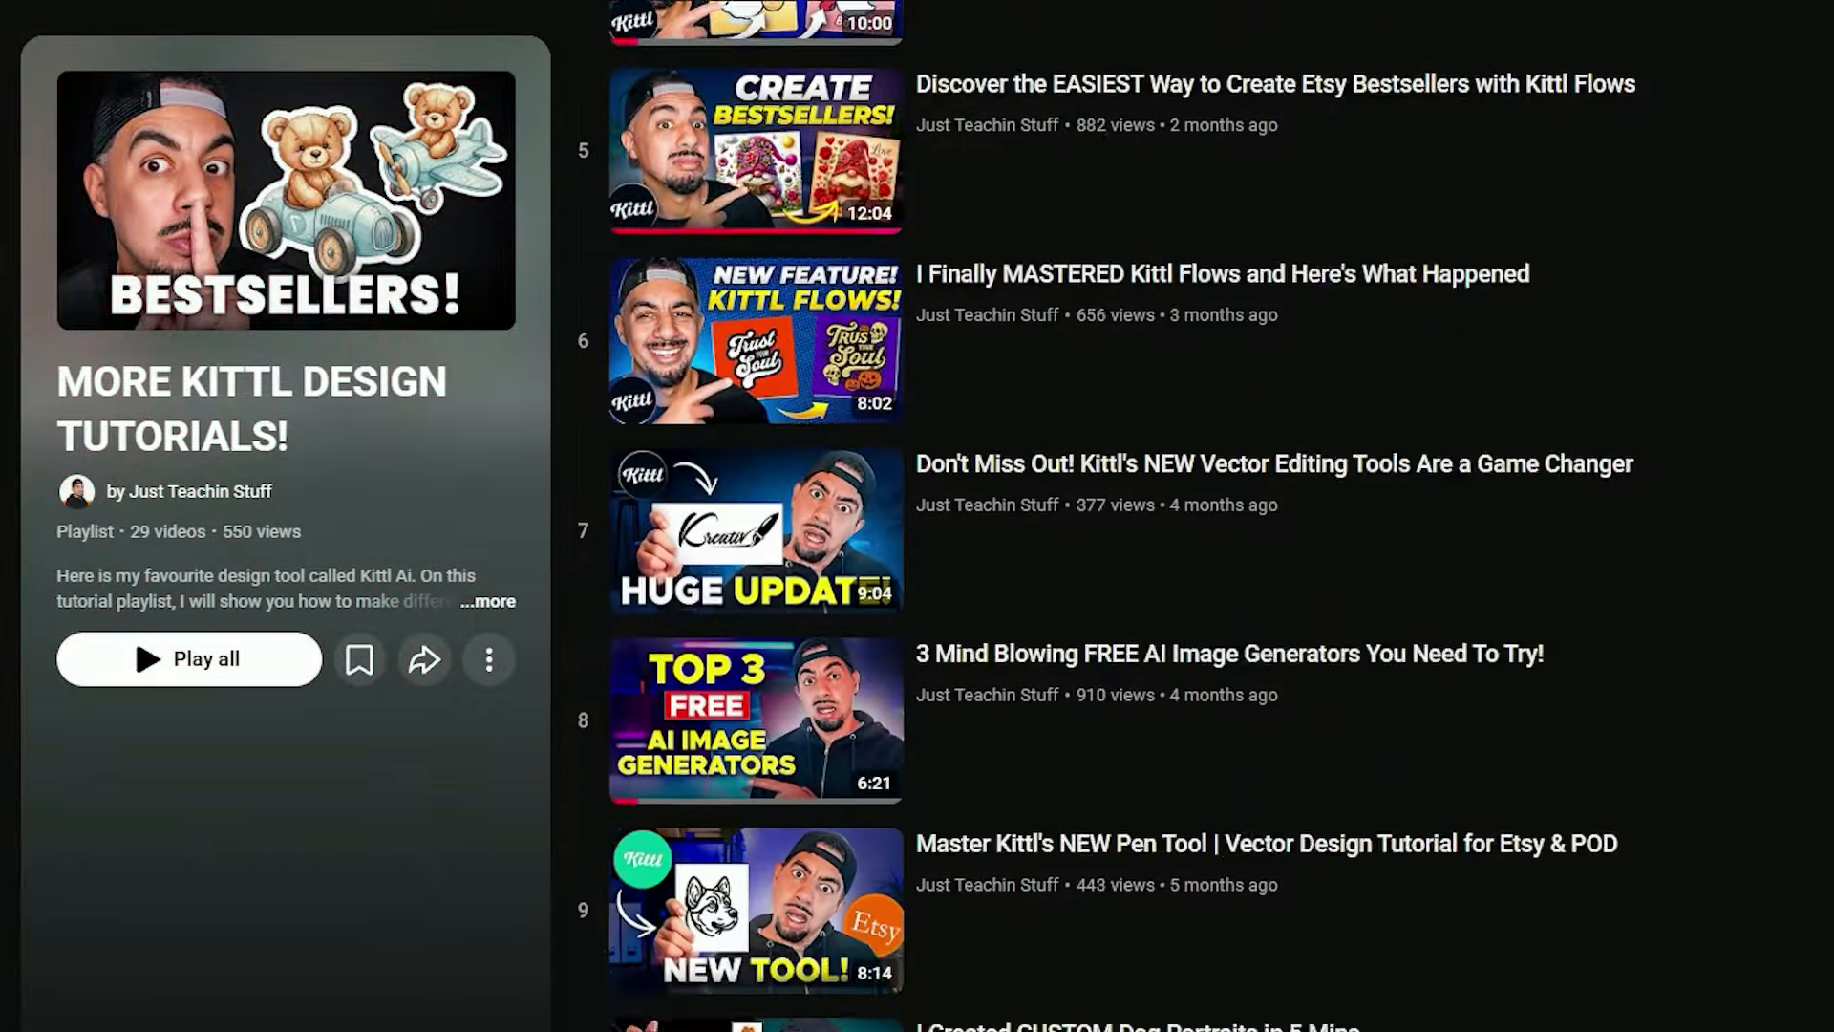
scroll(1213, 516, down, 10)
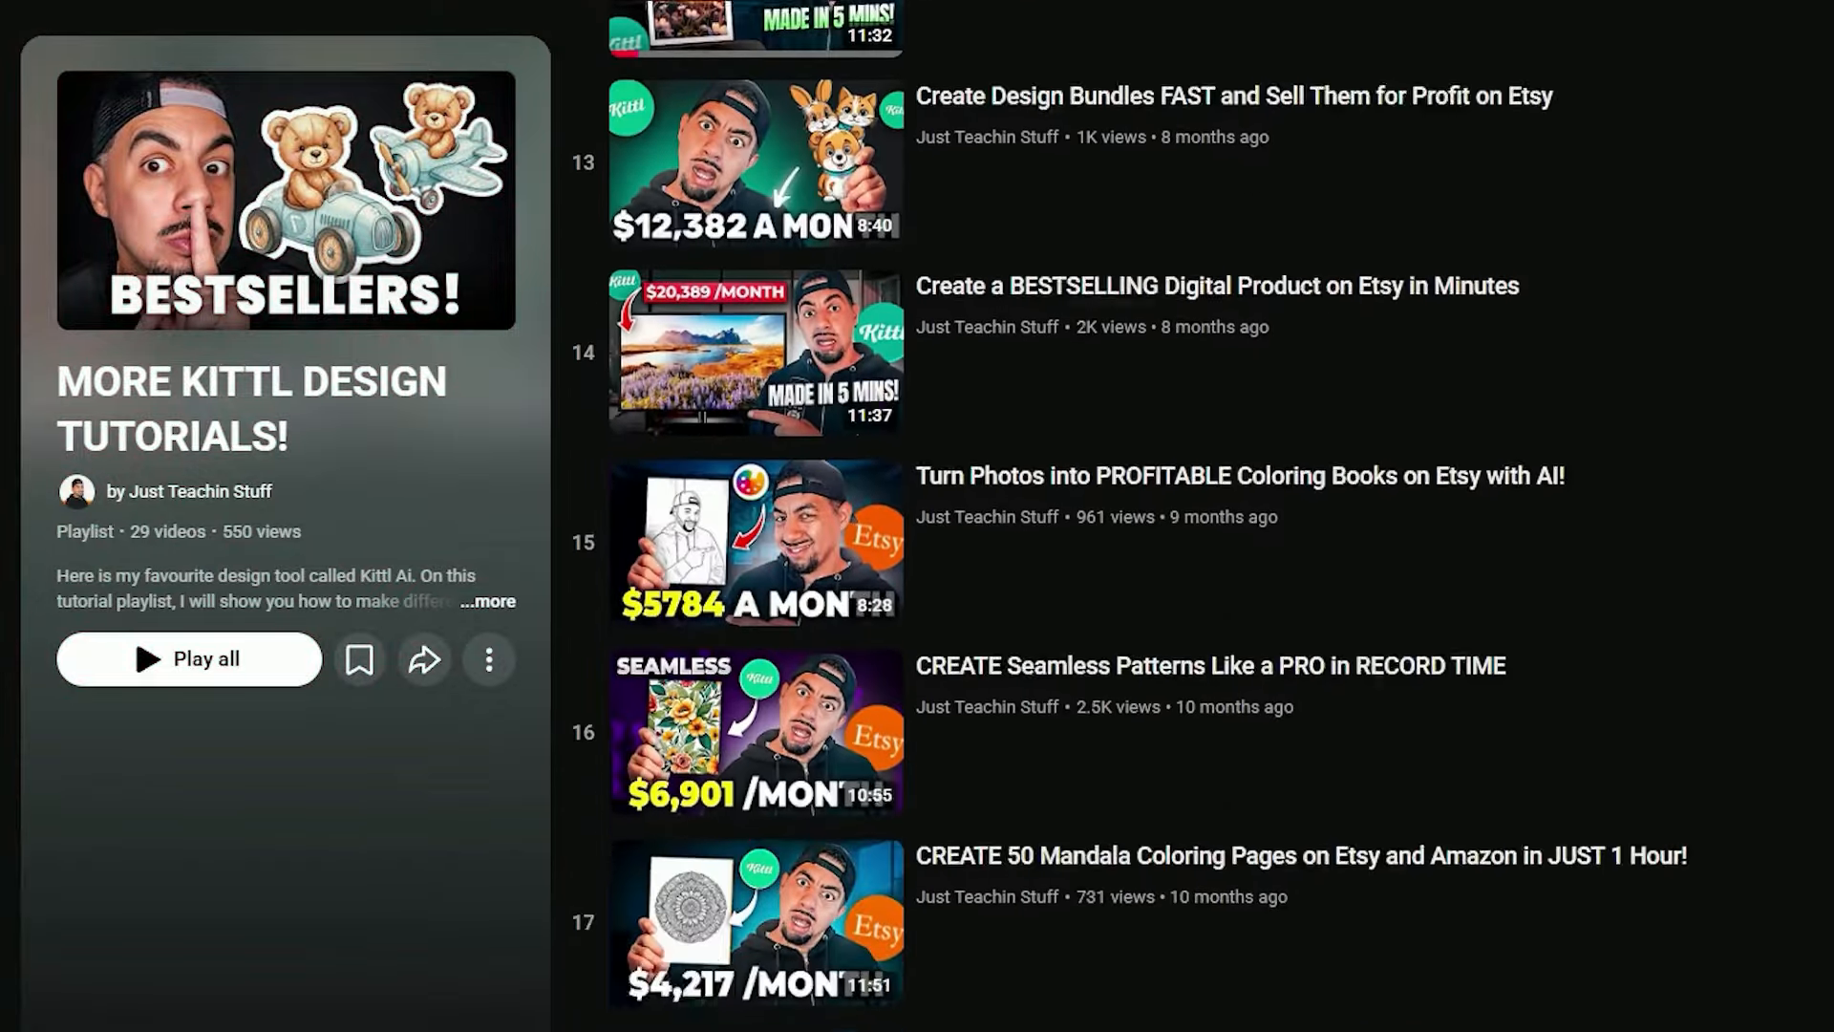
scroll(1213, 515, down, 8)
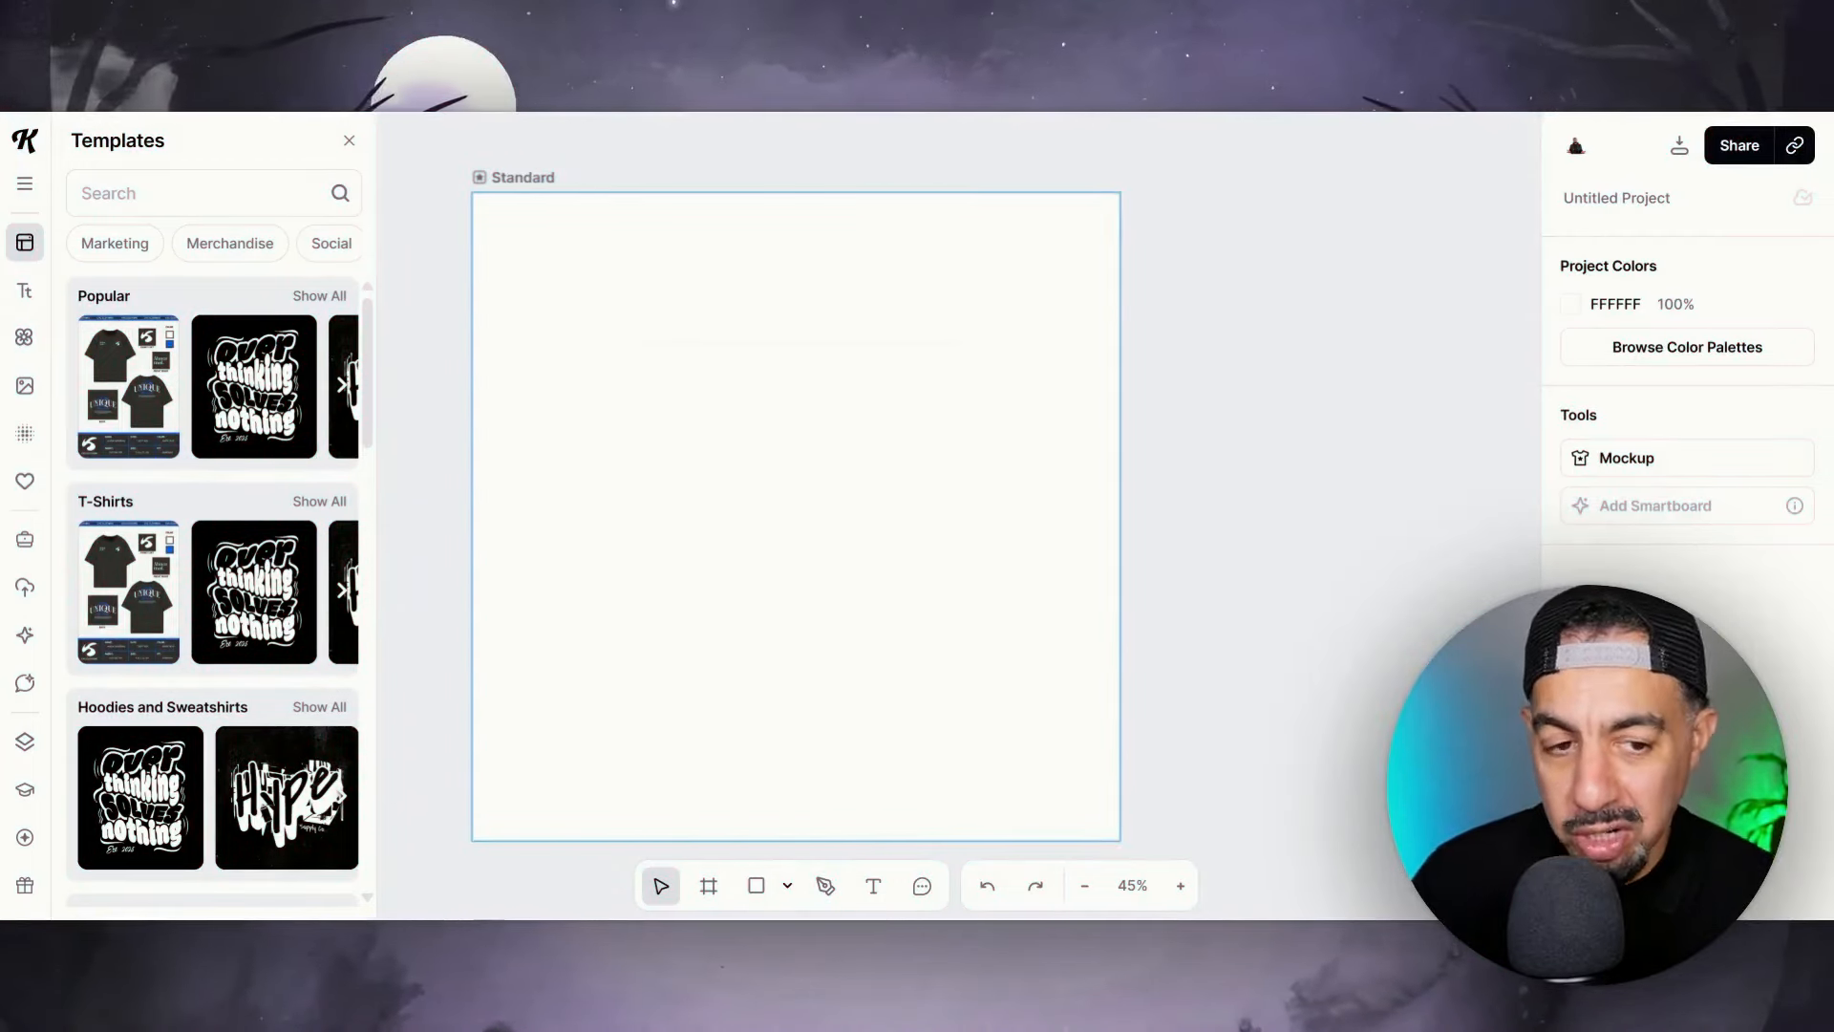
click(25, 386)
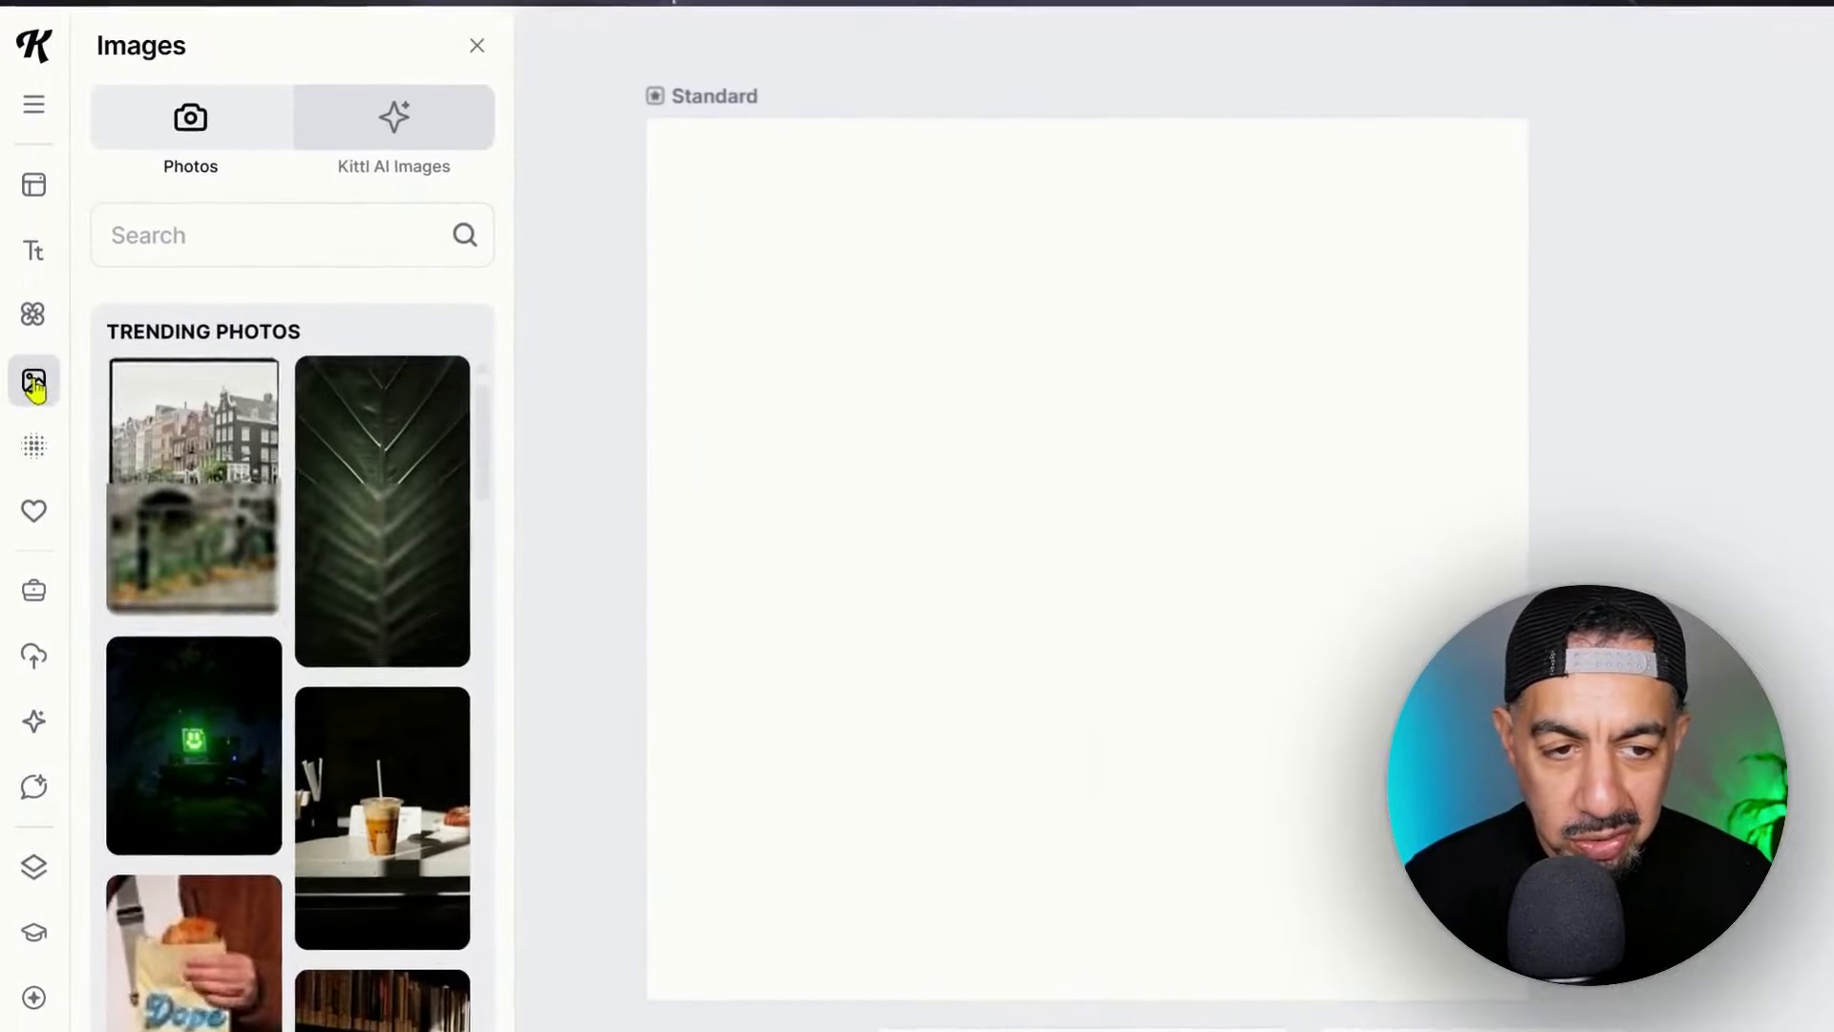
click(26, 340)
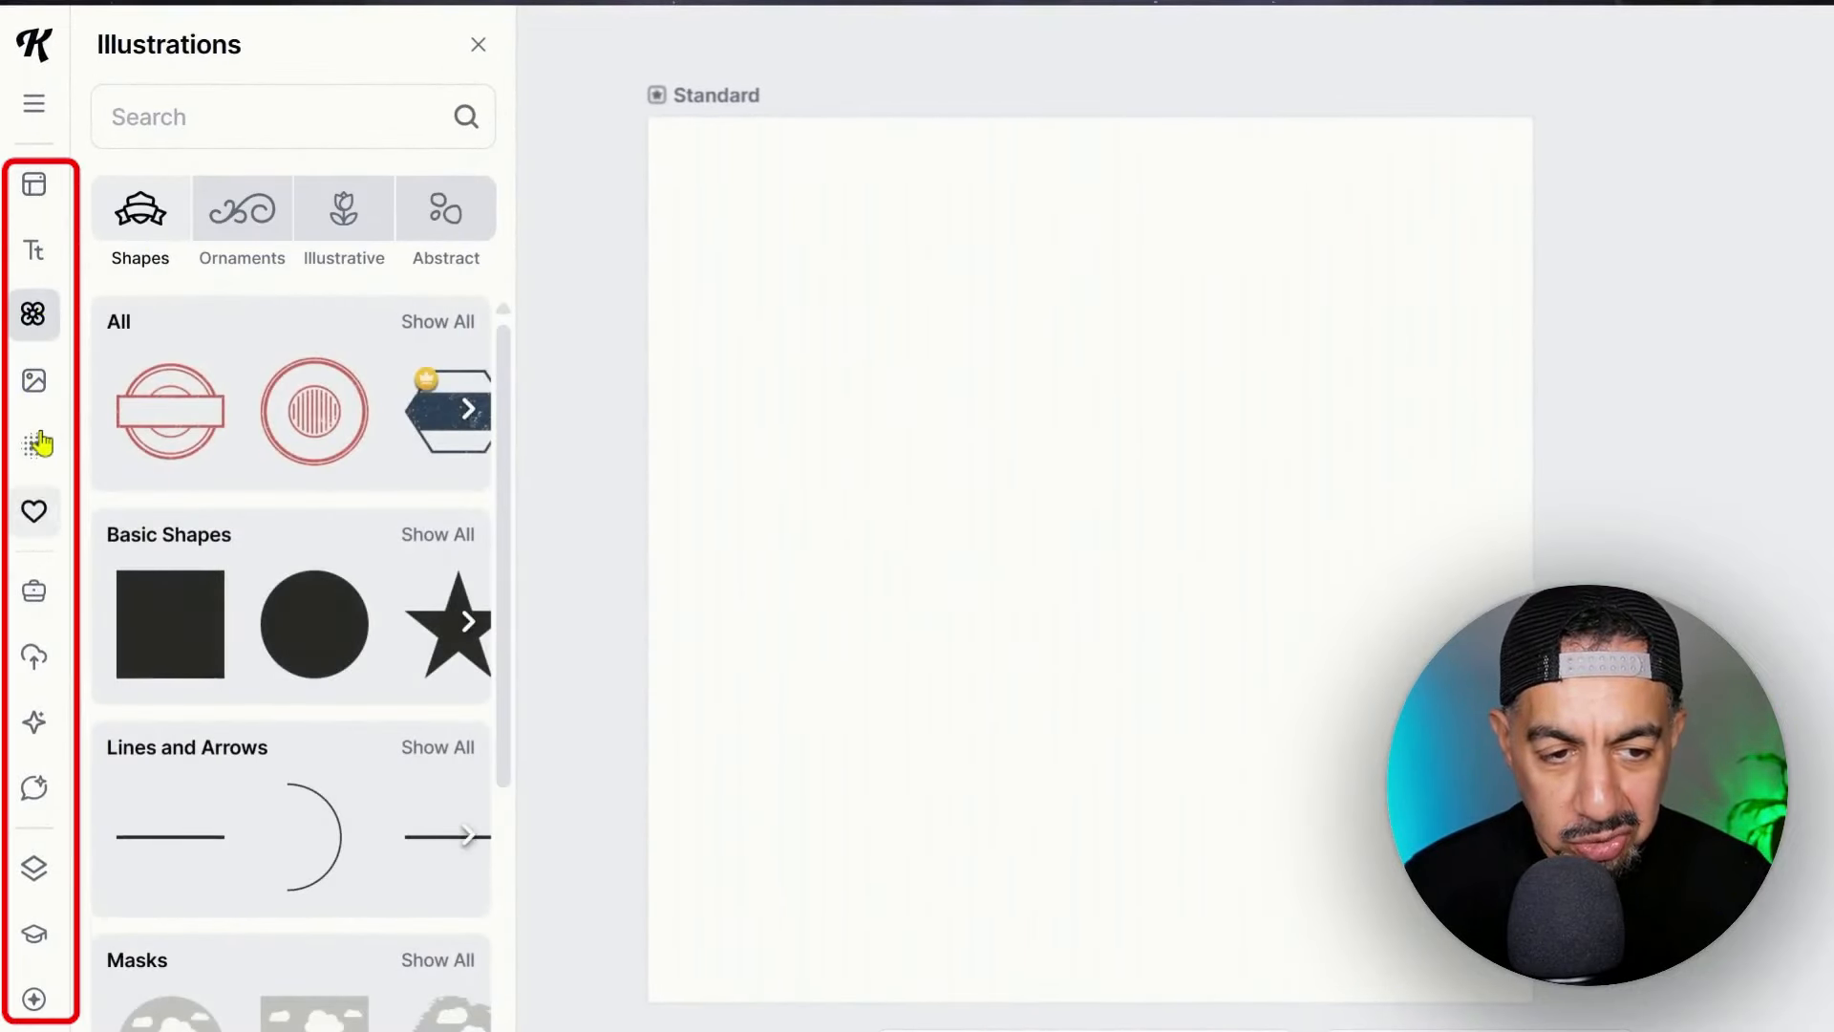
Place the uploaded patchwork gingerbread man image on the artboard and enlarge it to nearly fill the artboard.
click(33, 660)
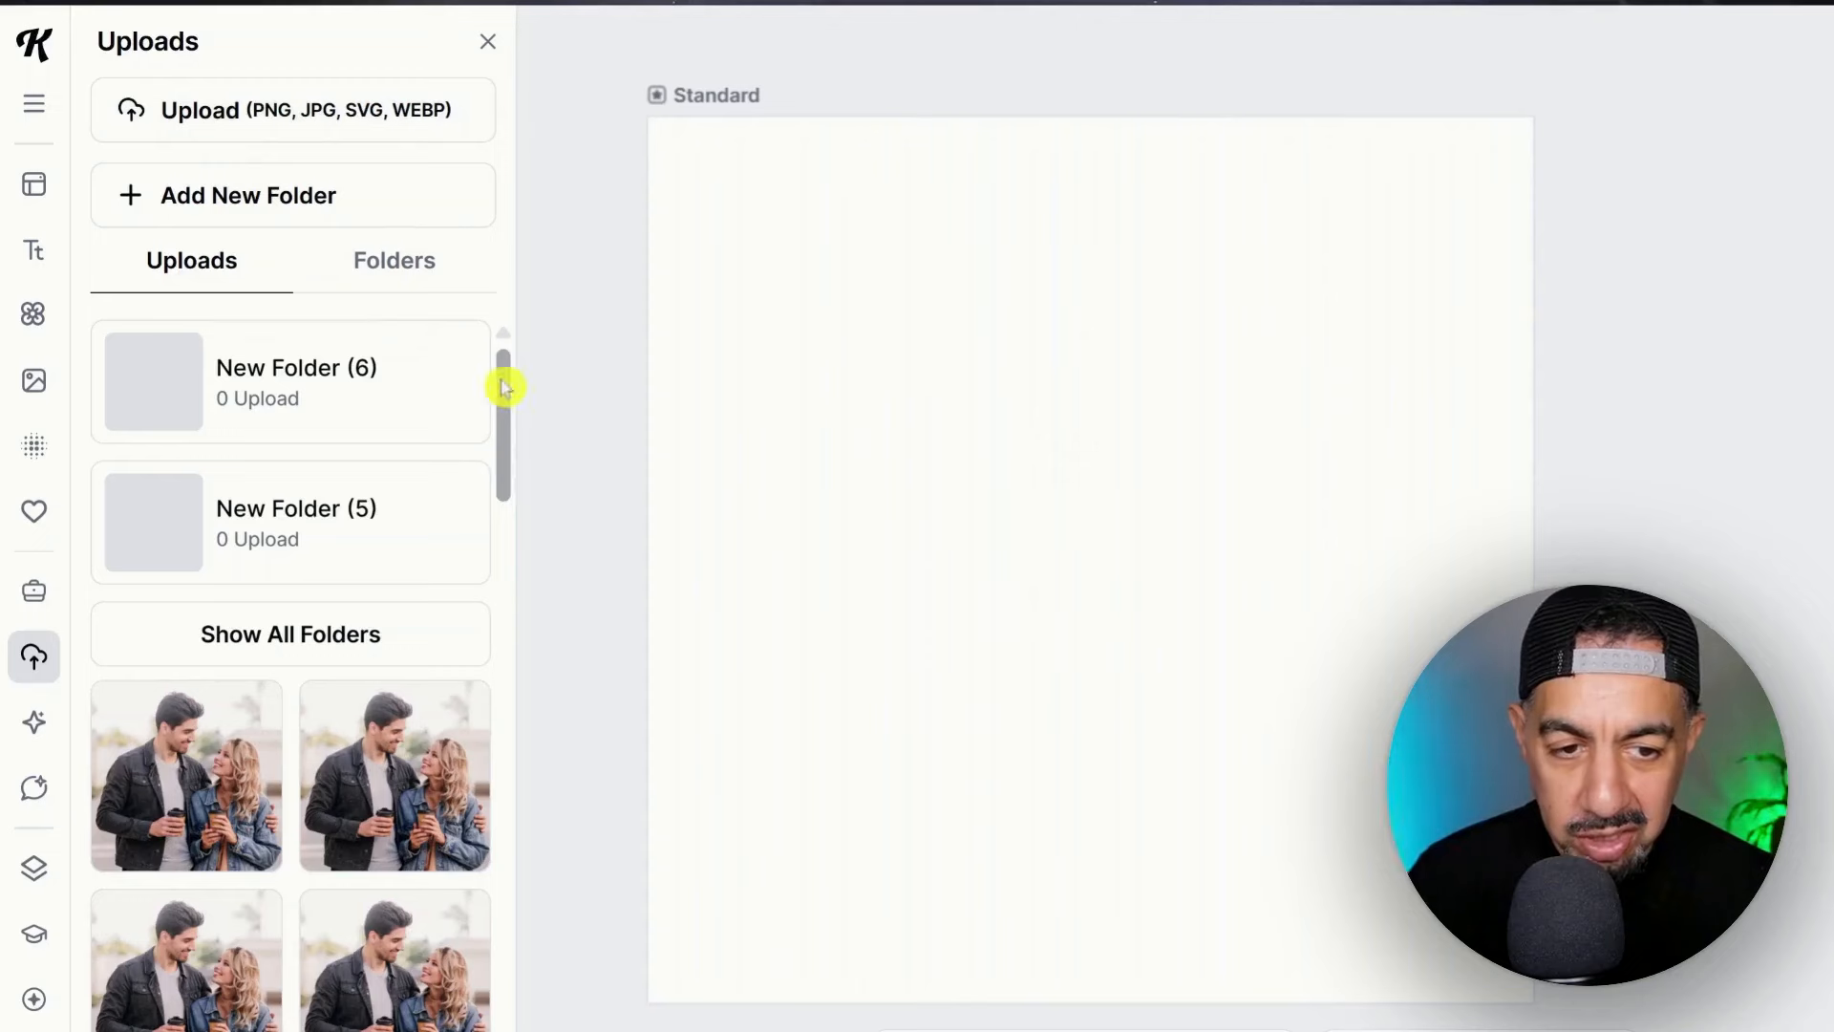
drag(507, 385, 500, 799)
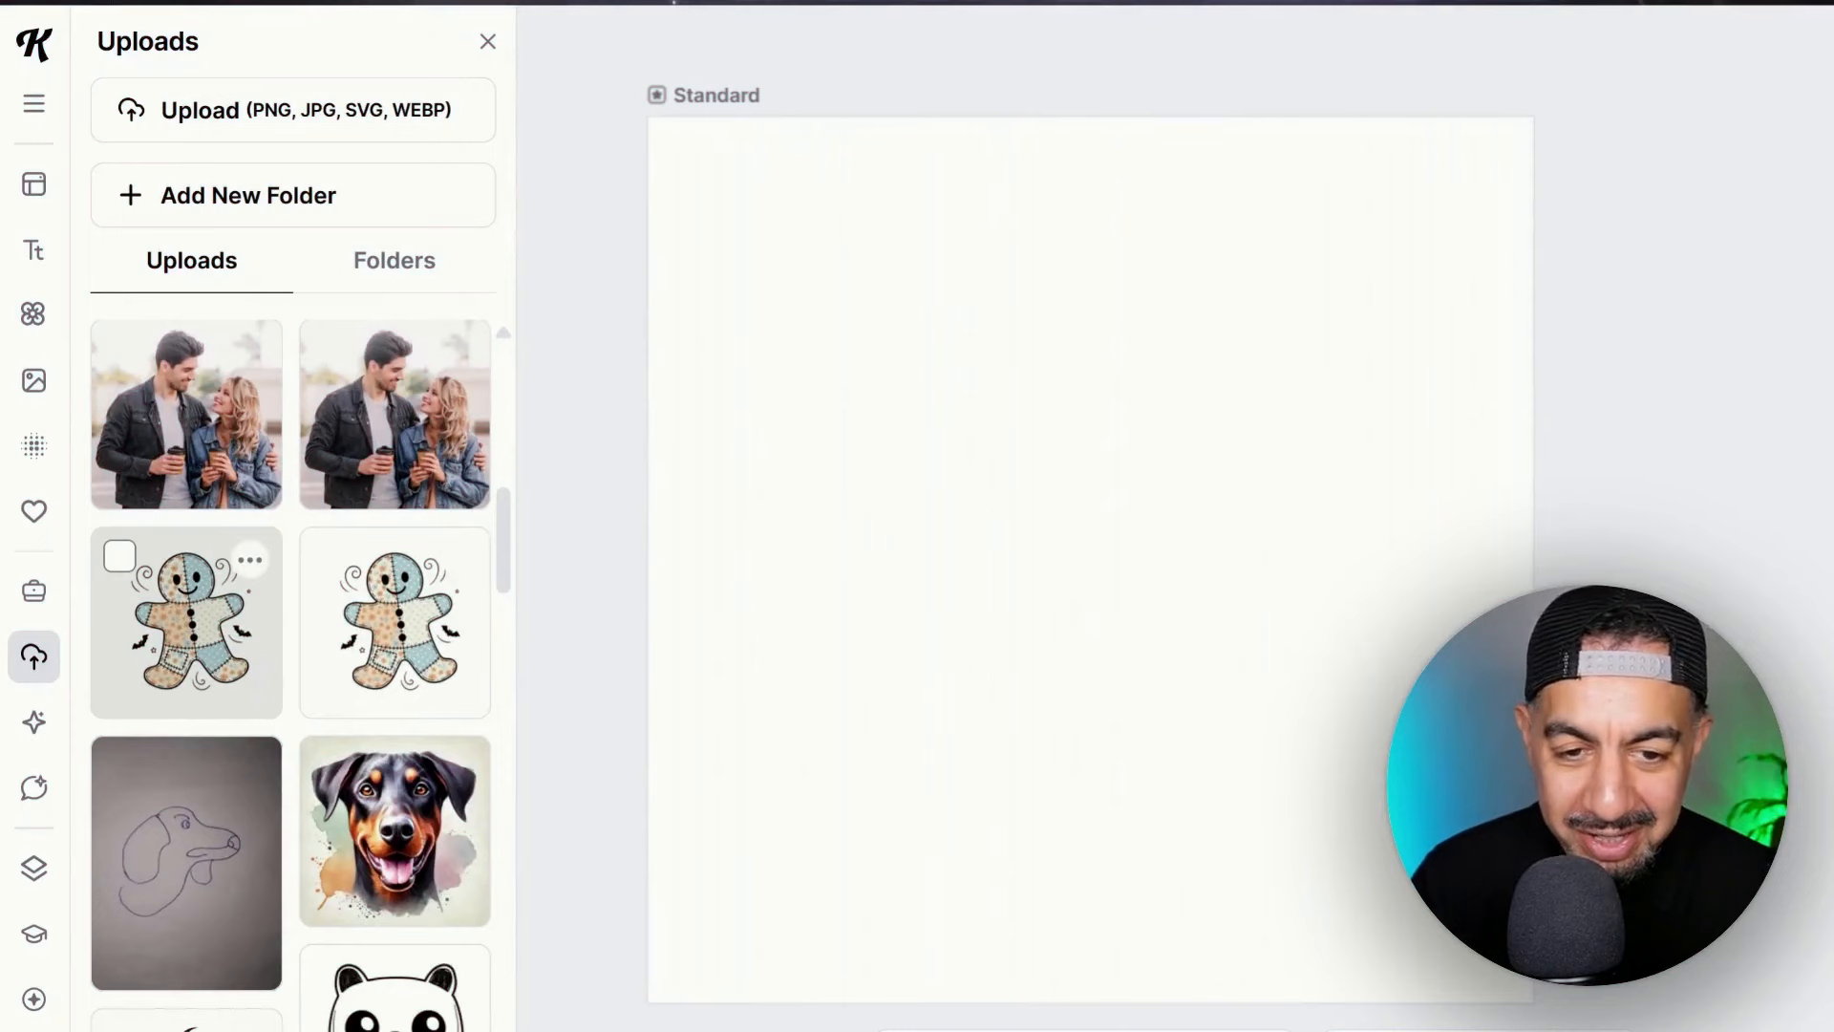
click(186, 621)
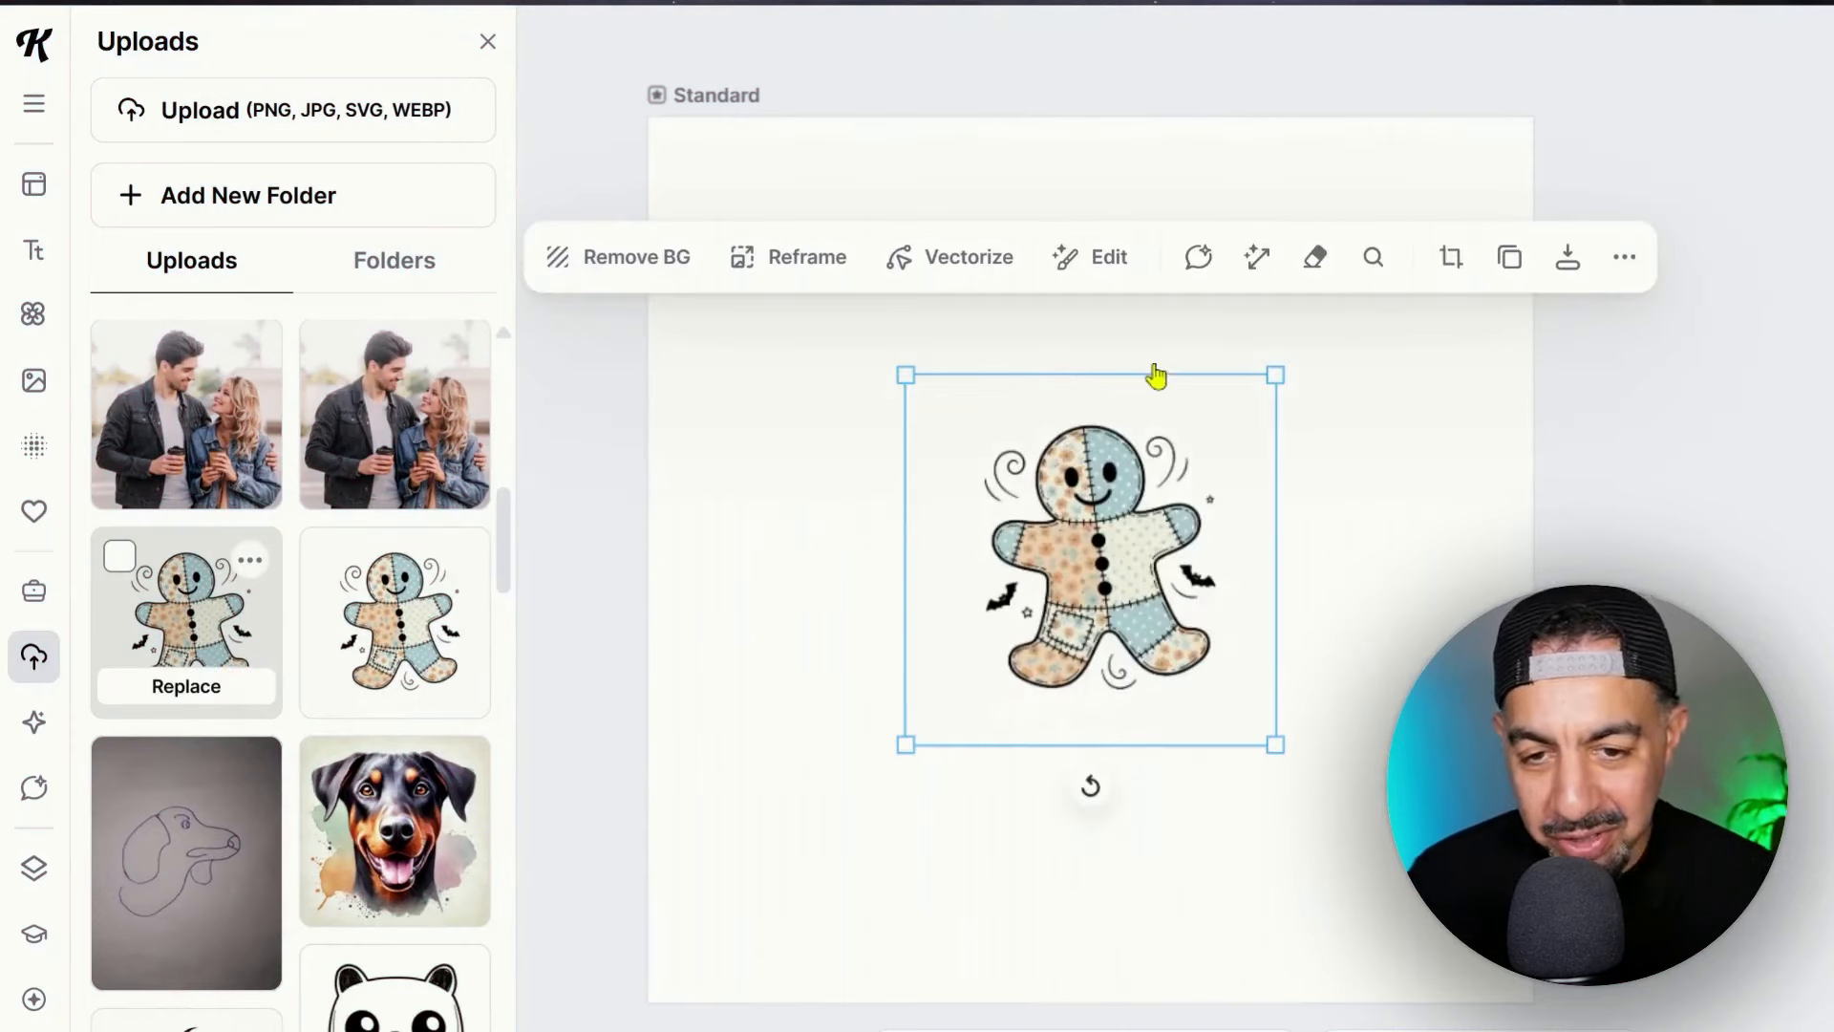
drag(1275, 378, 1487, 163)
mouse_move(886, 764)
mouse_down()
mouse_move(749, 835)
mouse_move(679, 937)
mouse_up()
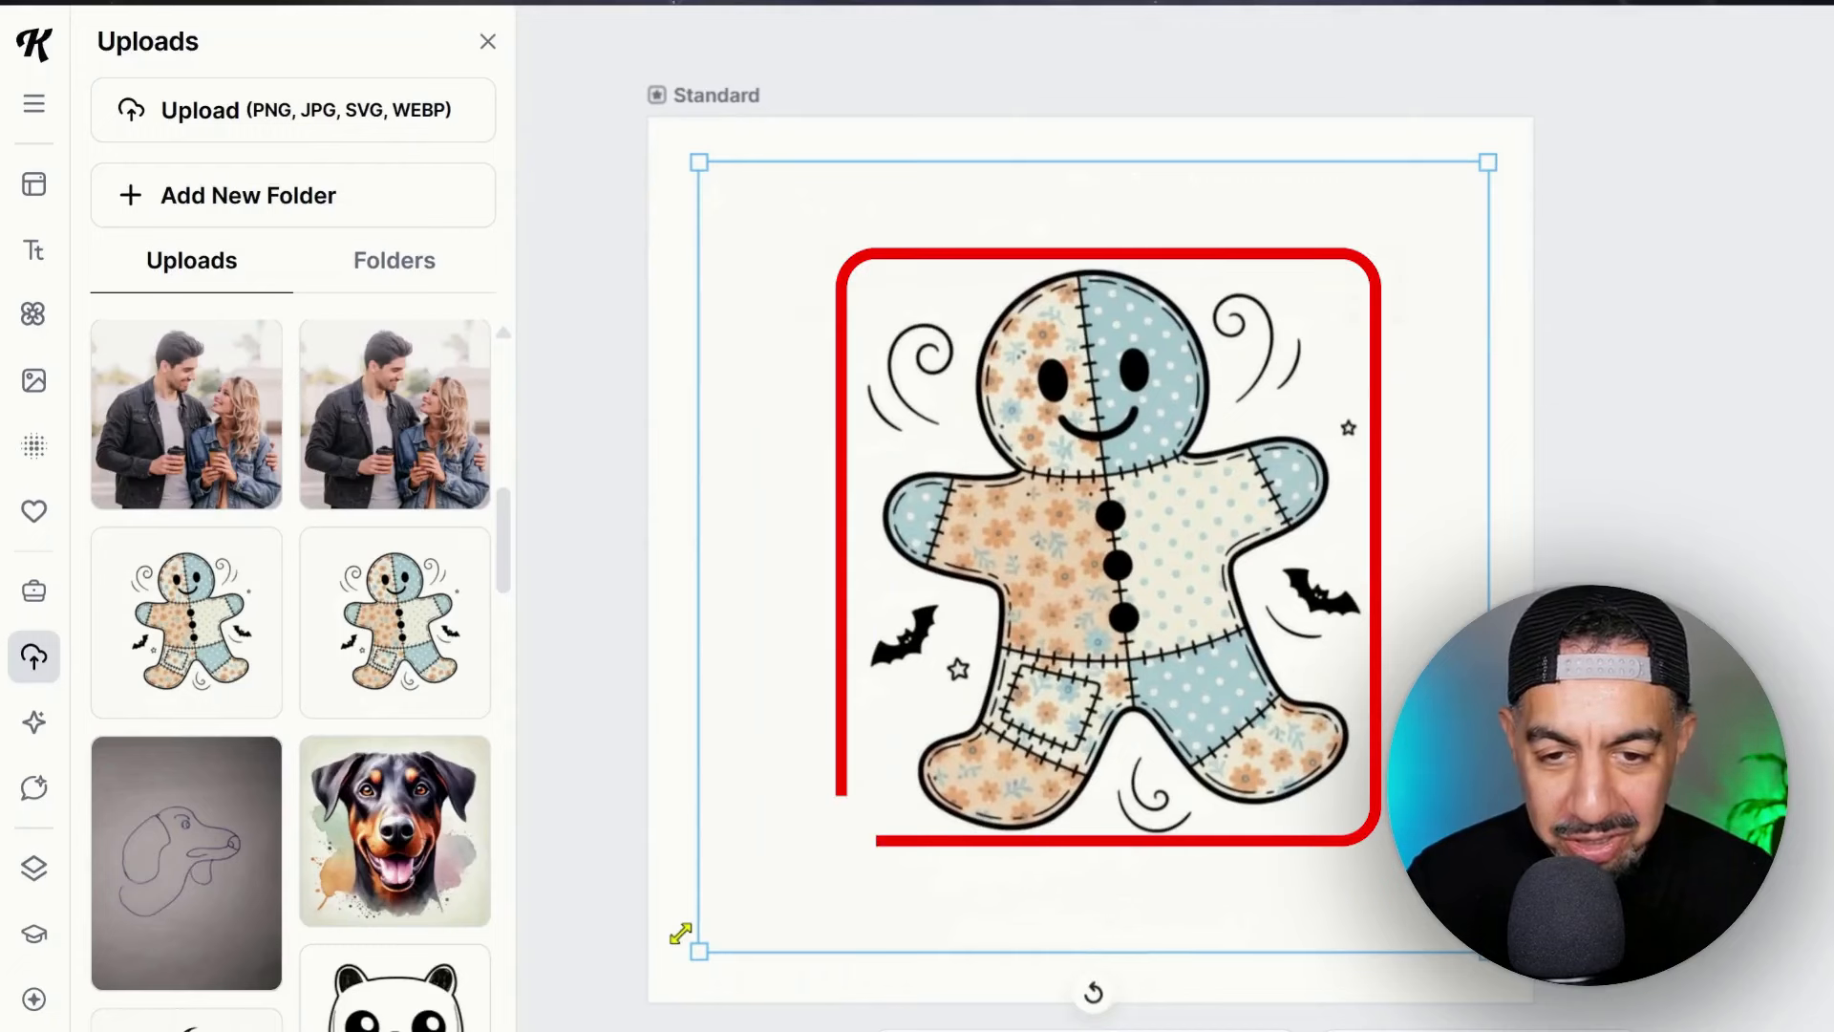
mouse_move(1488, 162)
mouse_down()
mouse_move(1528, 126)
mouse_move(1506, 148)
mouse_up()
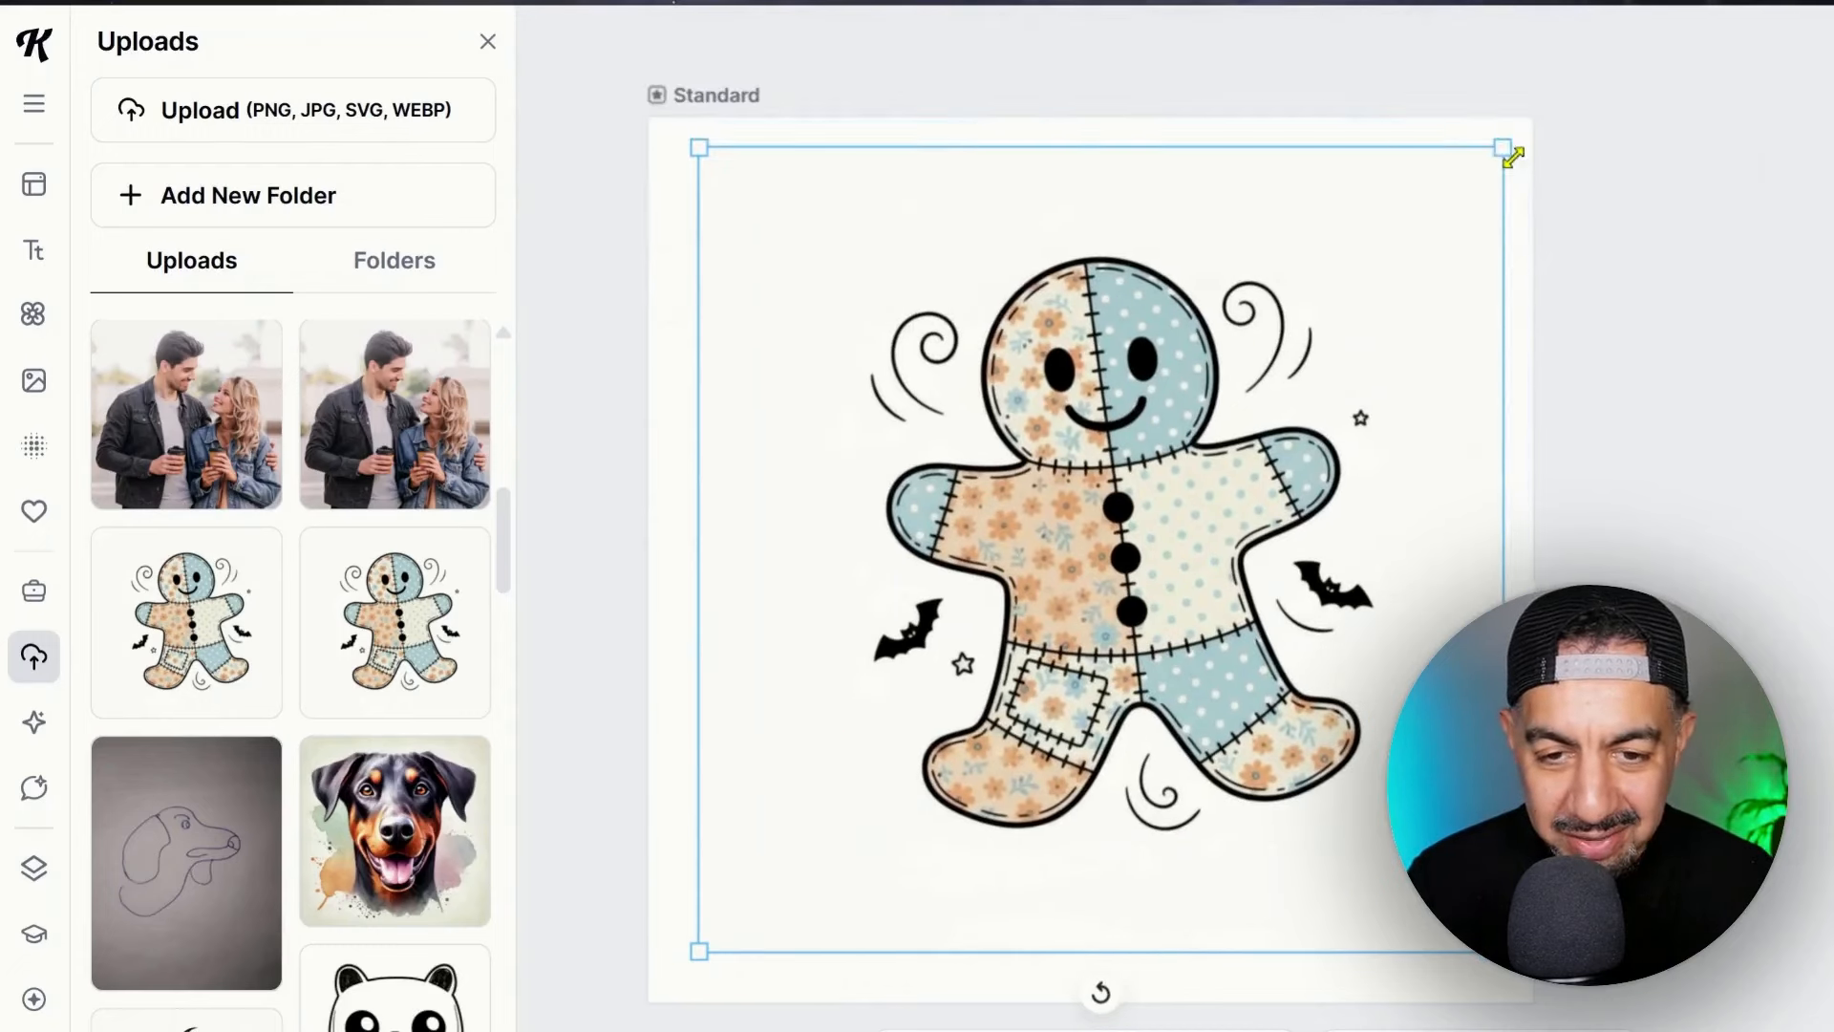
click(1691, 484)
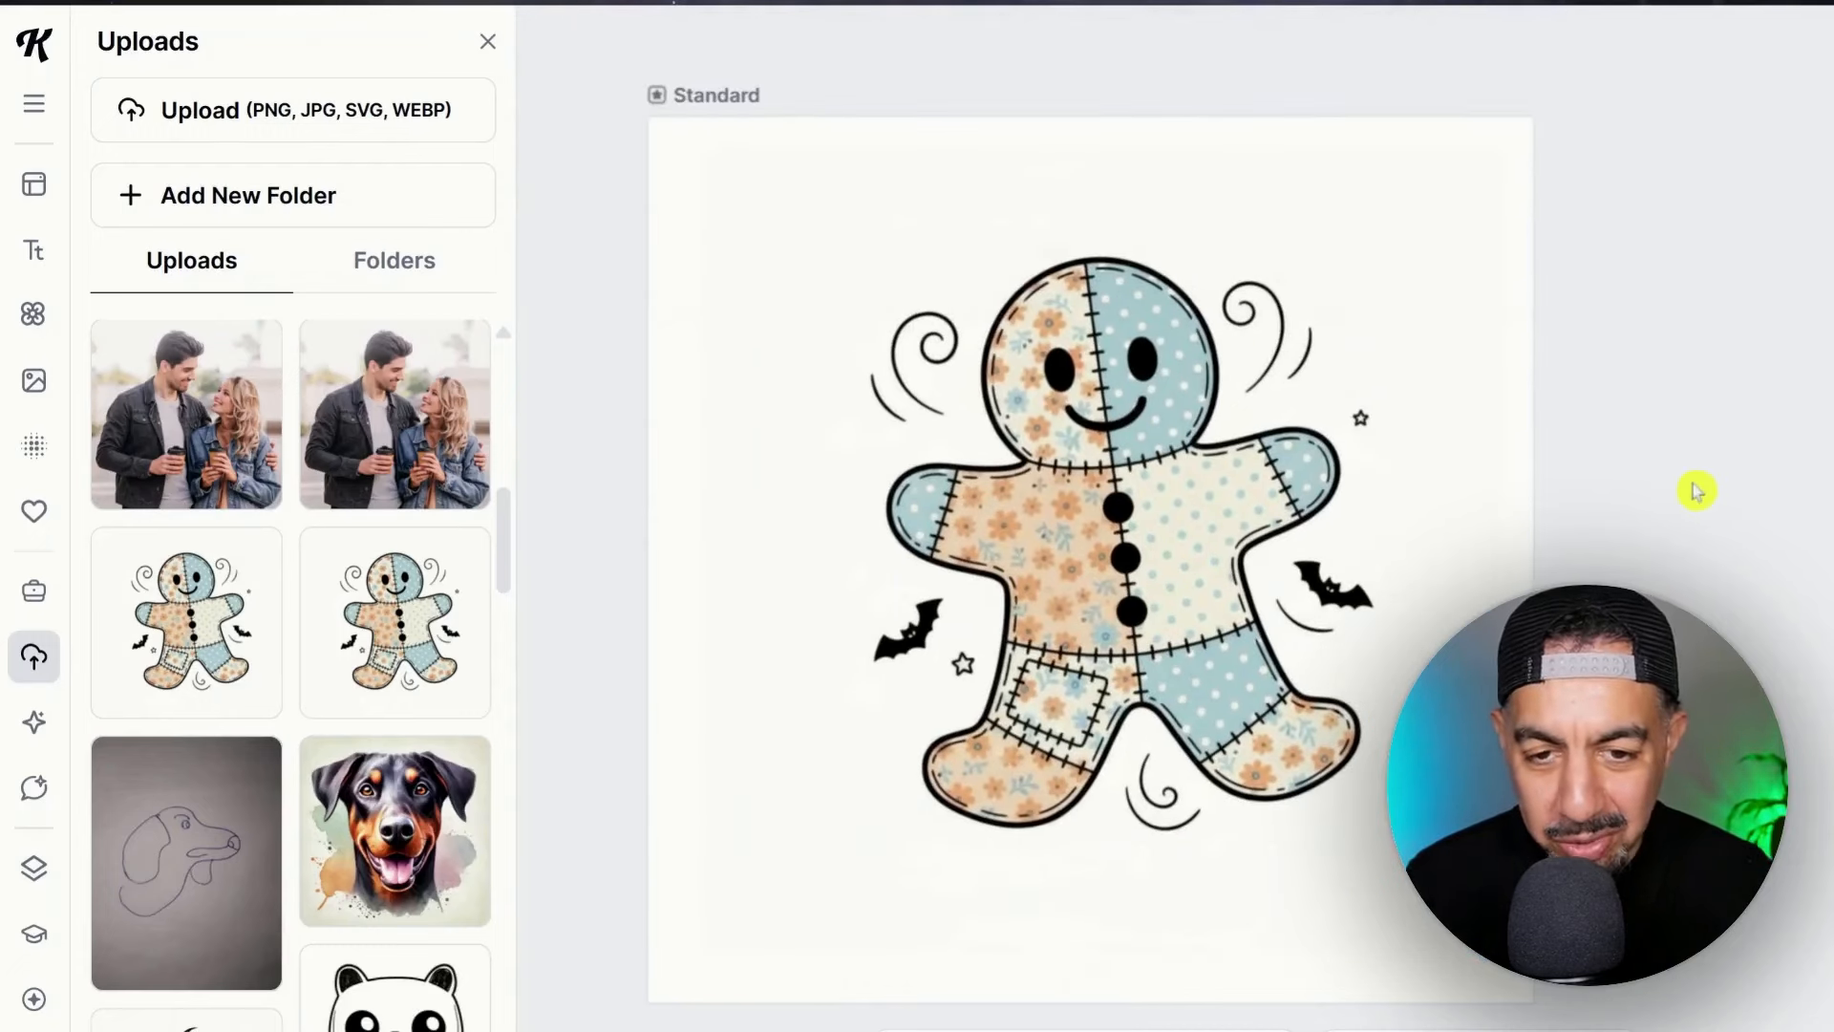
Add a Smartboard linked to the Standard artboard and dismiss its introductory tip.
click(728, 95)
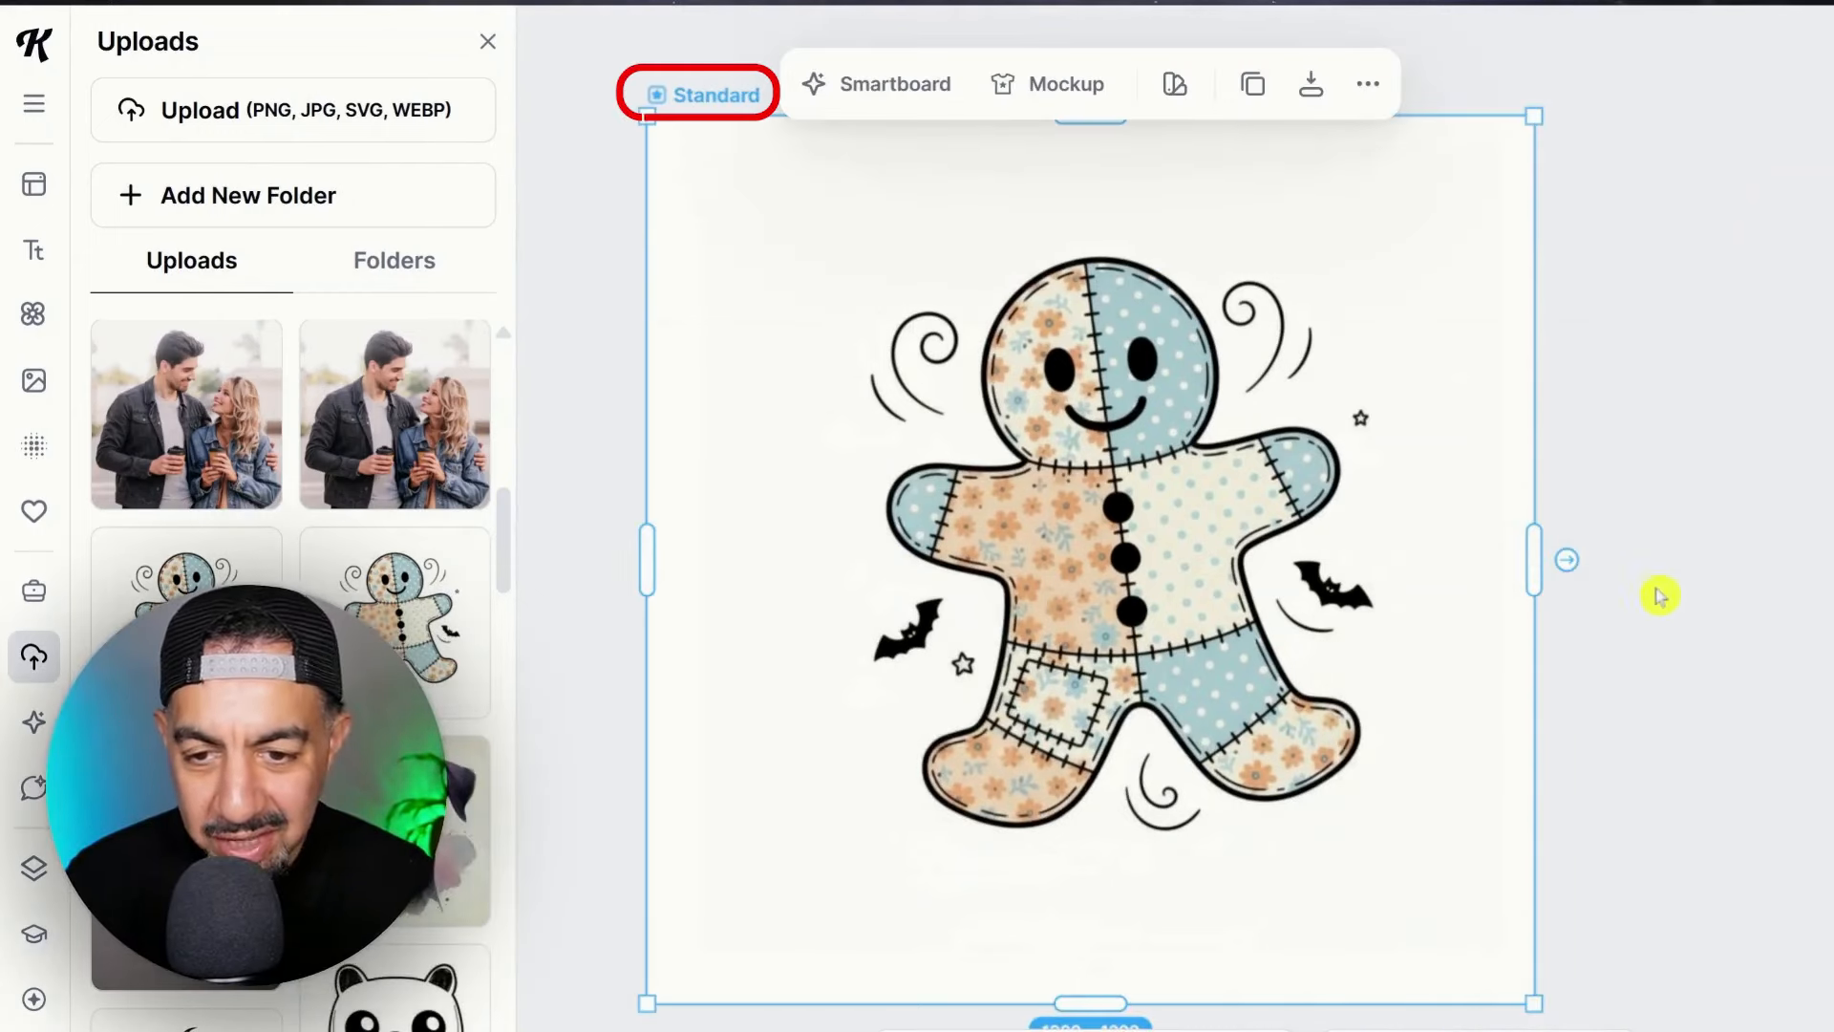
mouse_move(1567, 583)
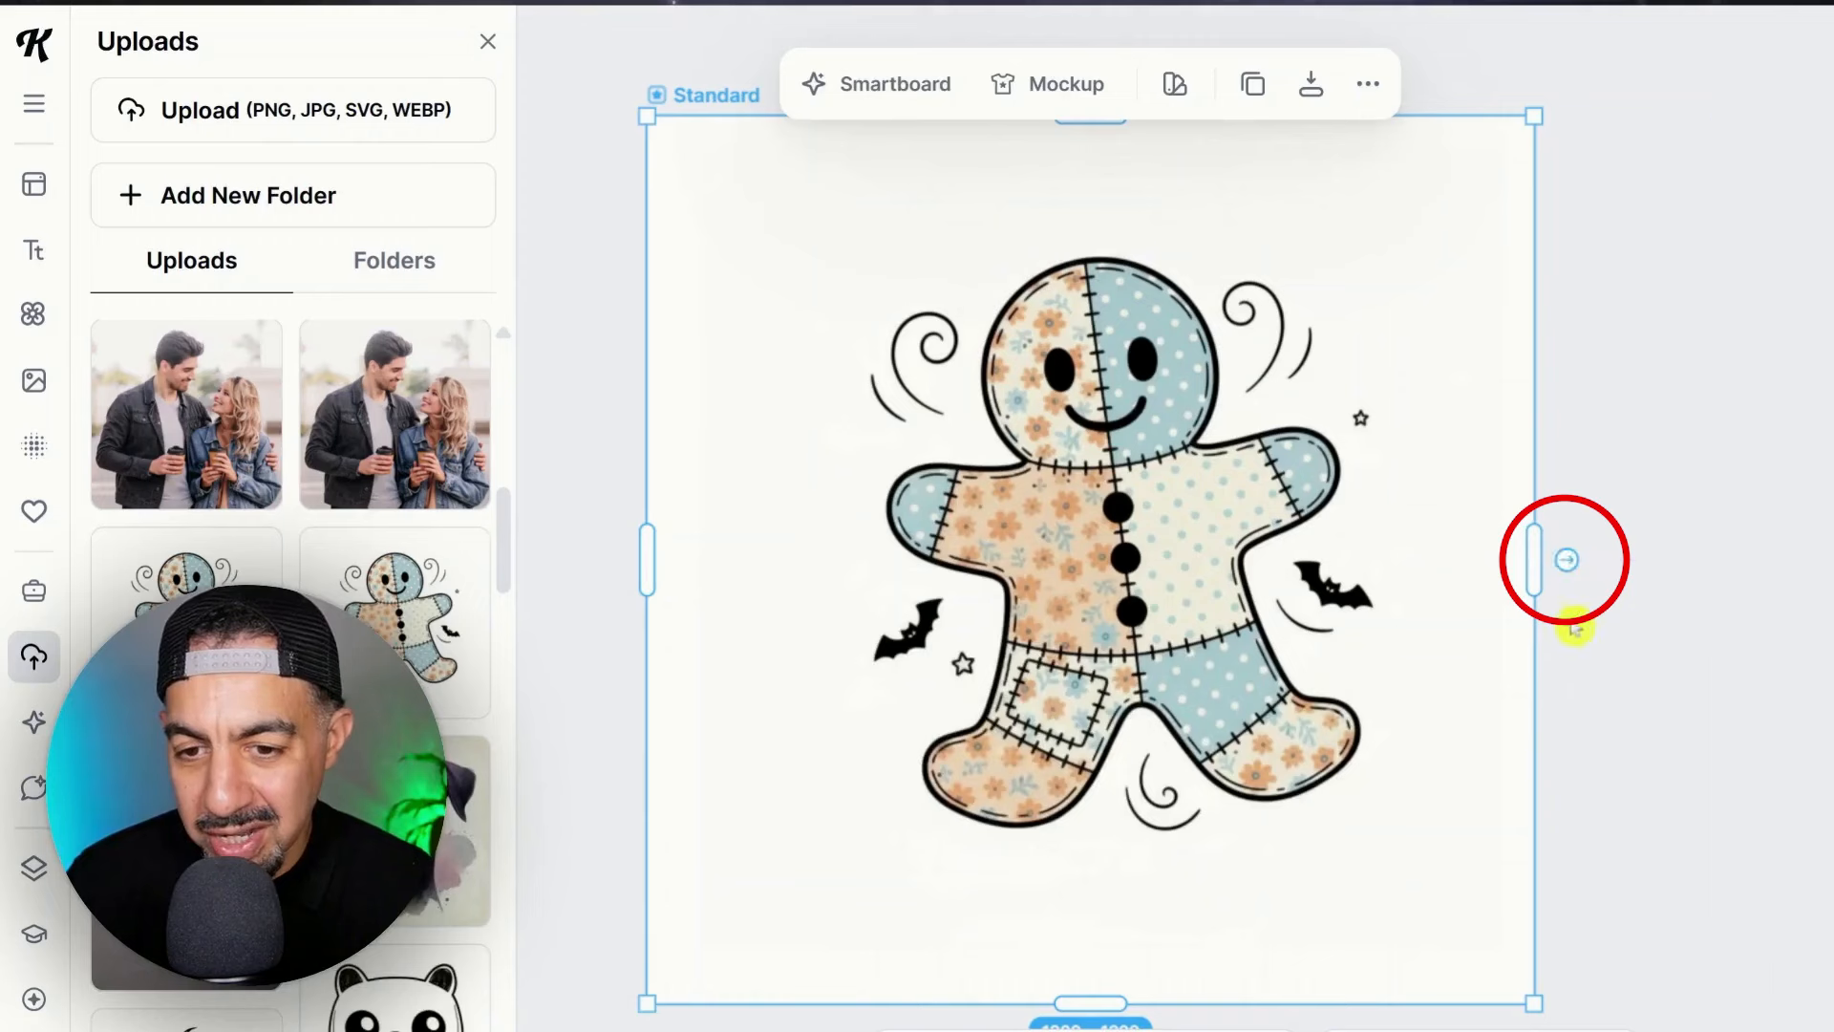
click(1567, 561)
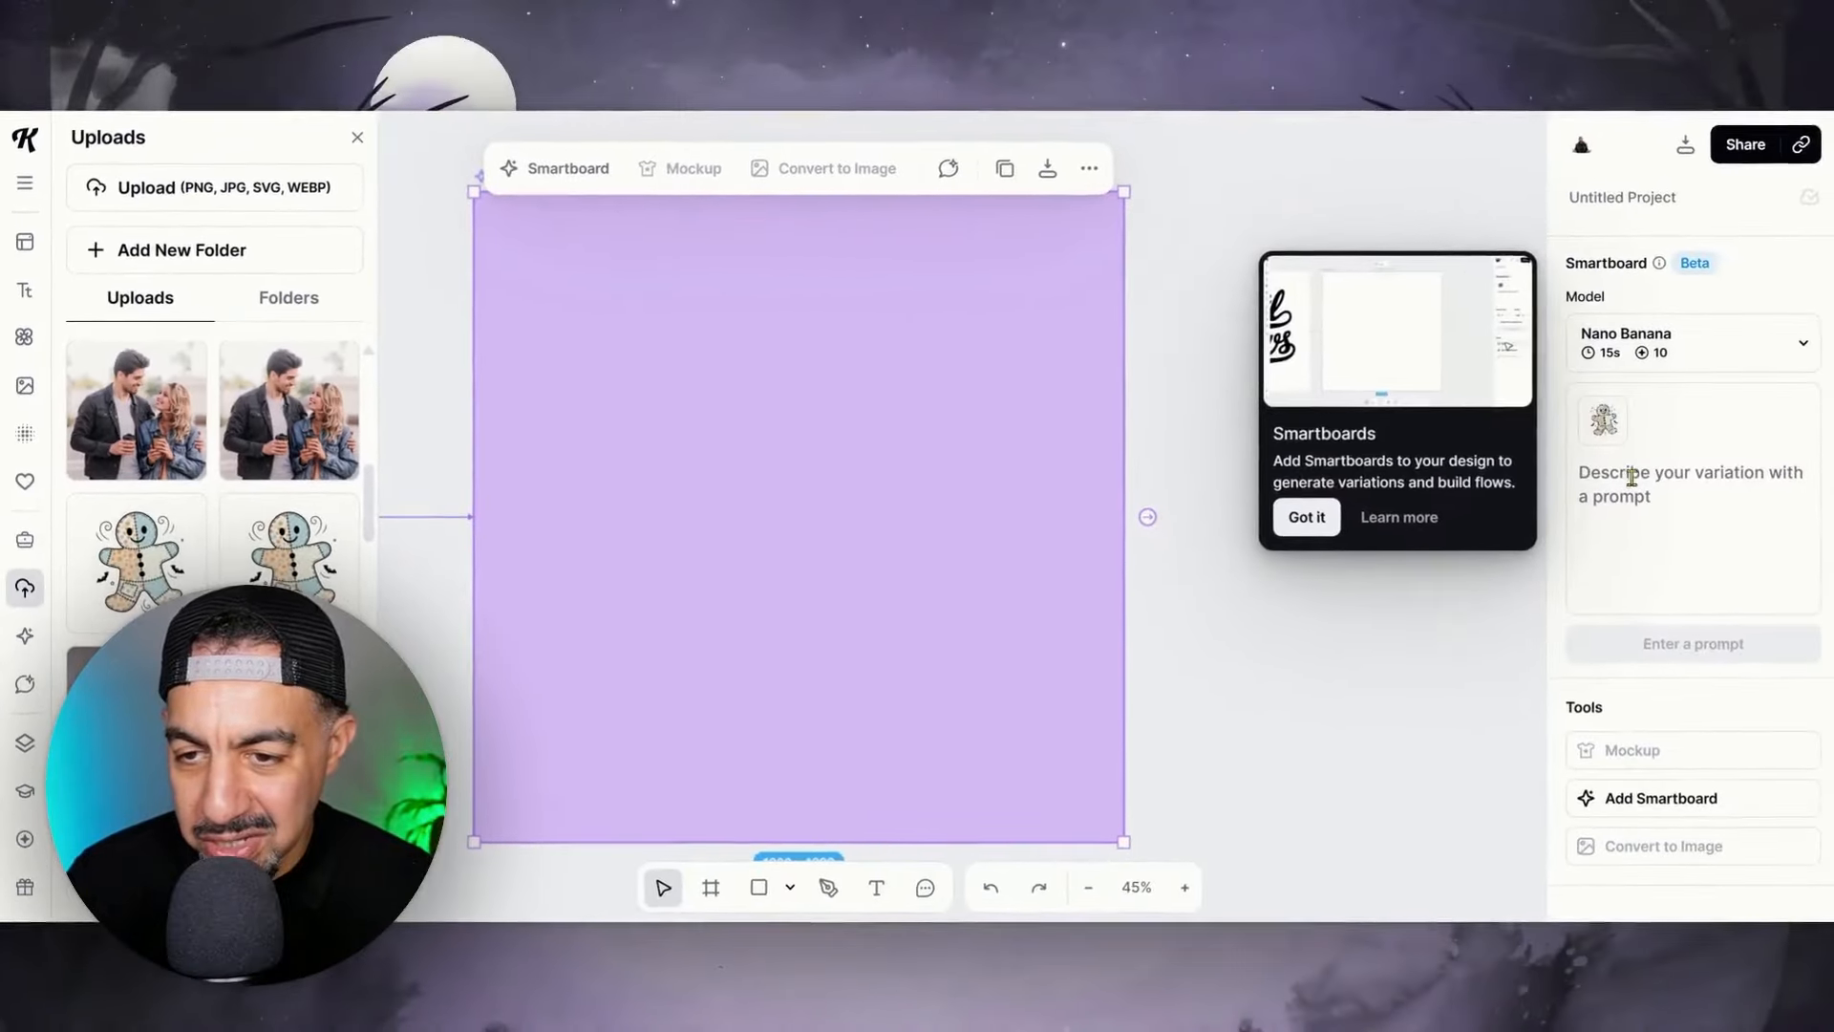
click(1306, 517)
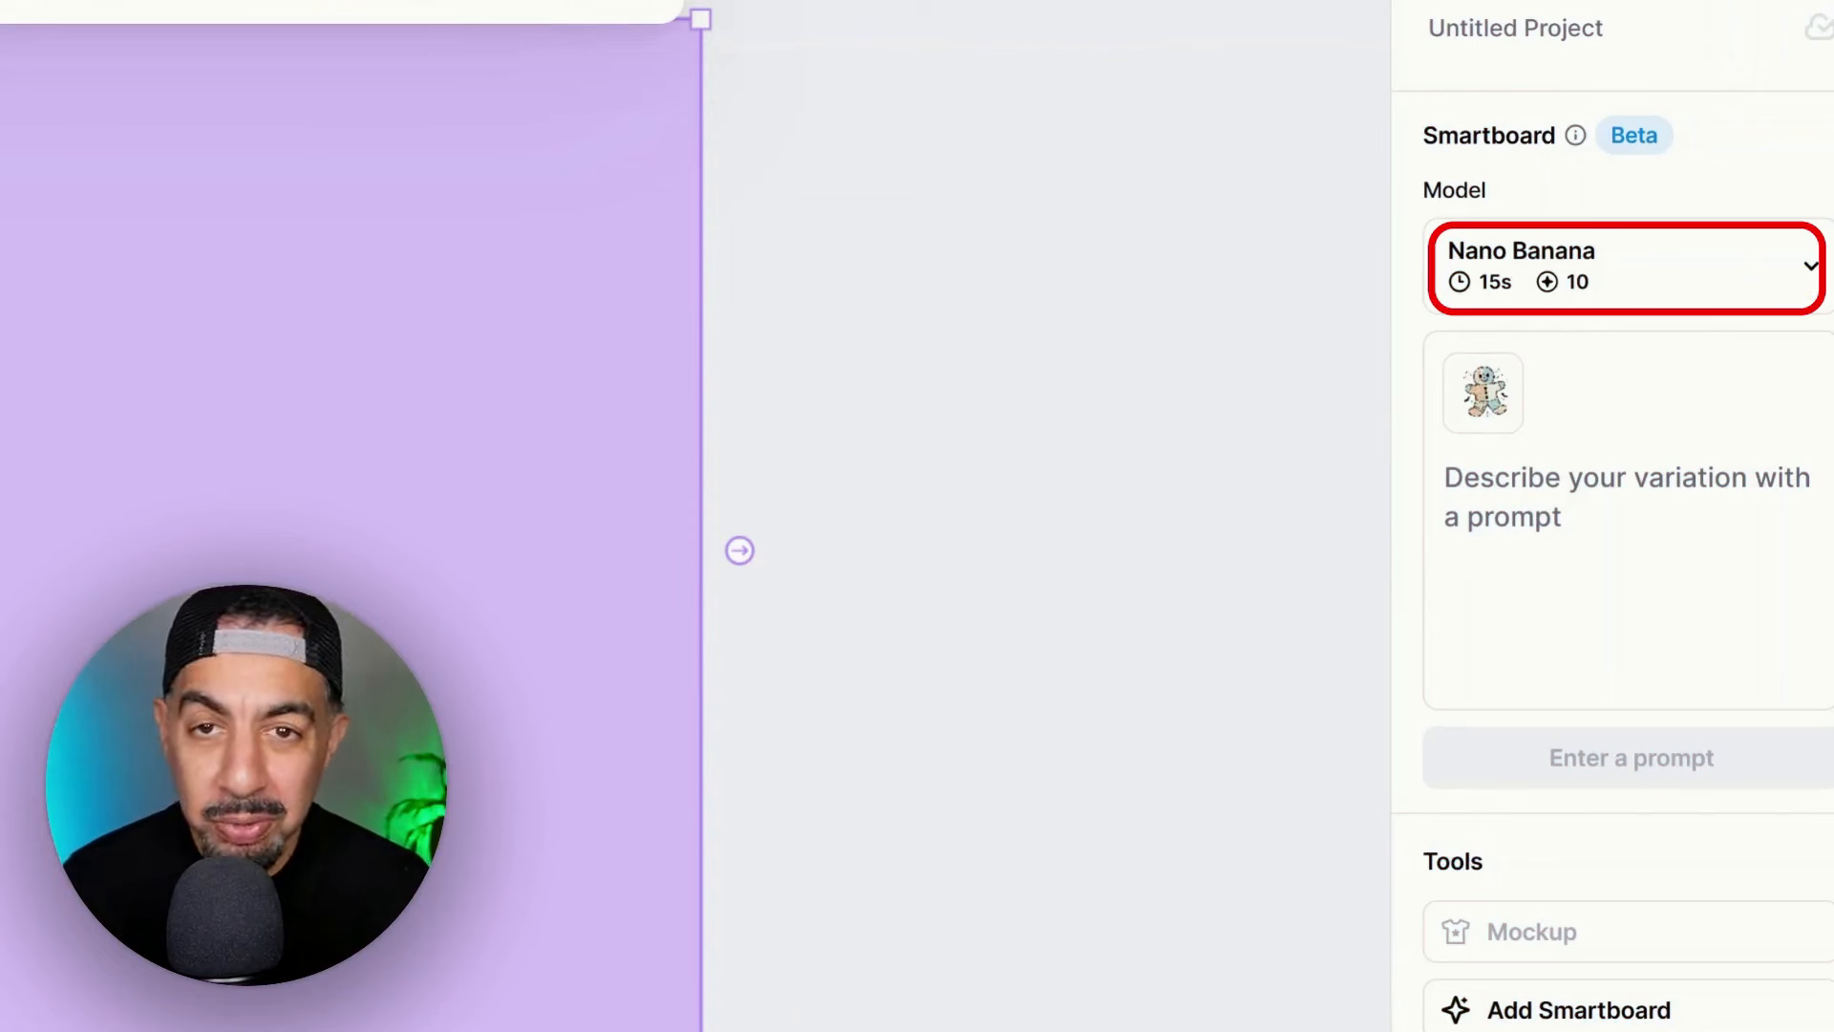
Enter a Smartboard prompt for a Christmas card lifestyle mockup using this image, with "Merry Christmas" written in a cool modern font style.
click(1809, 277)
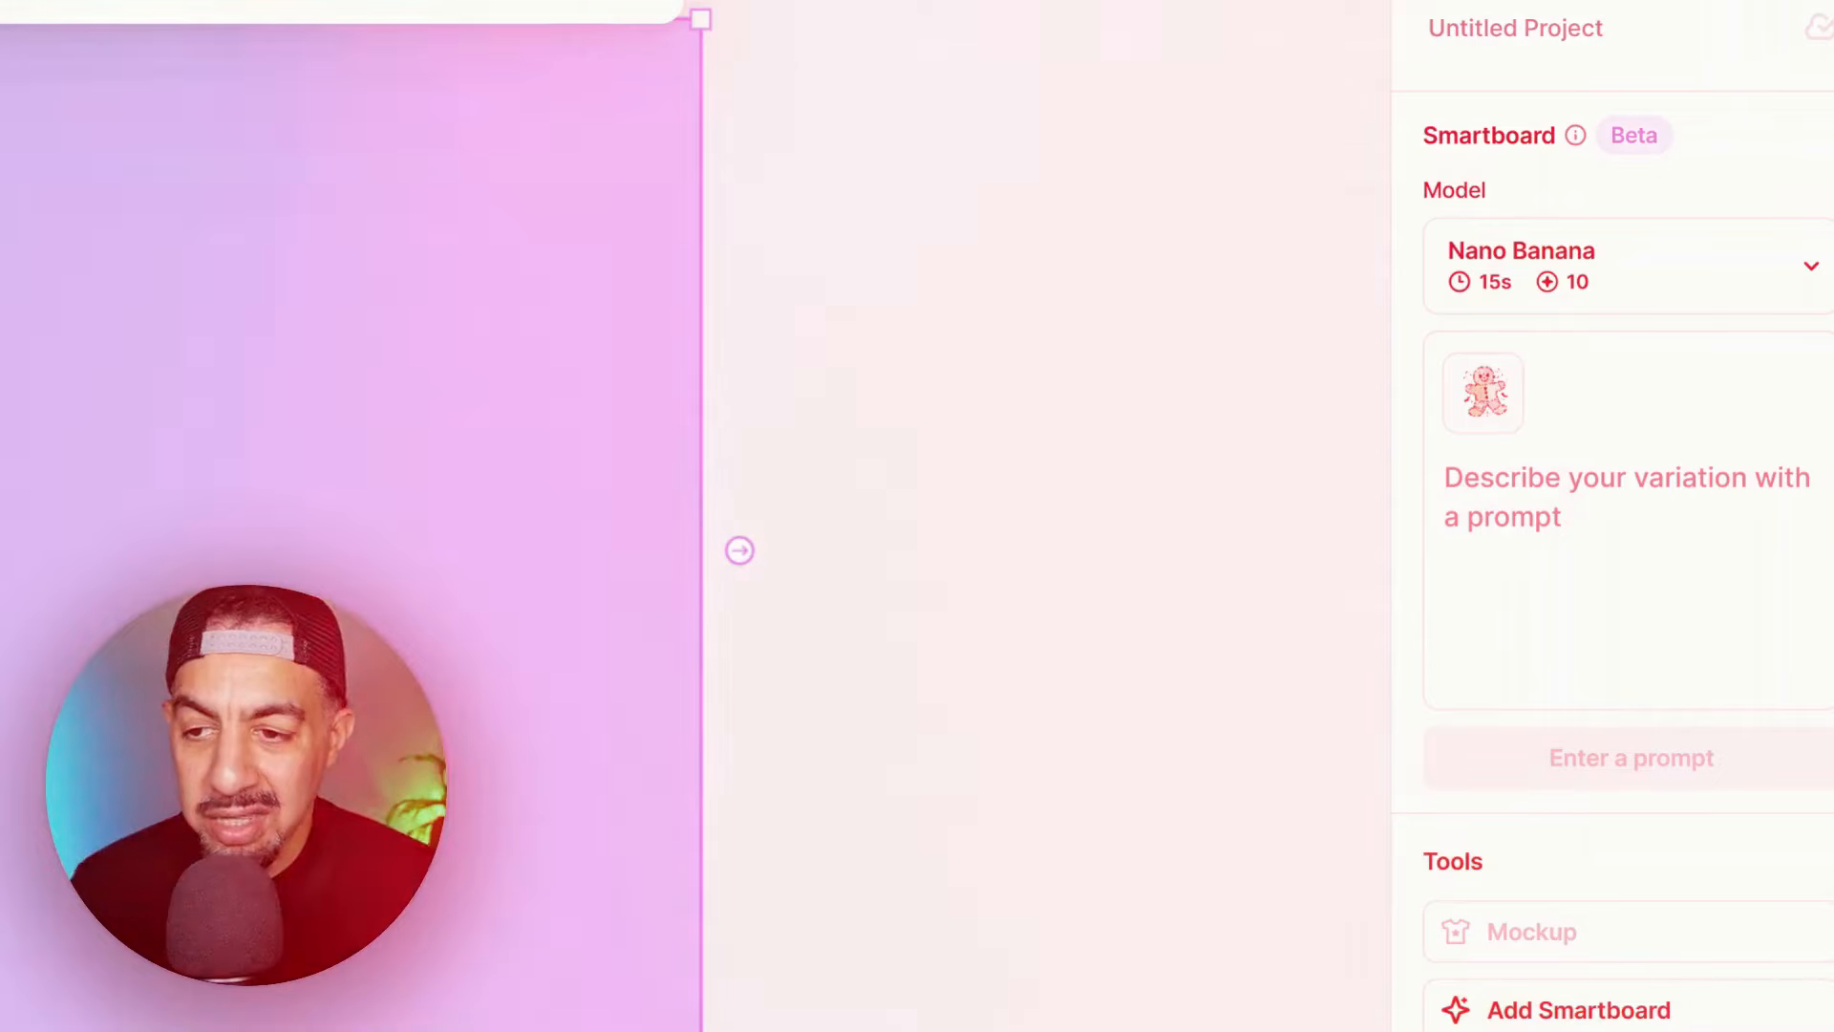
click(1545, 489)
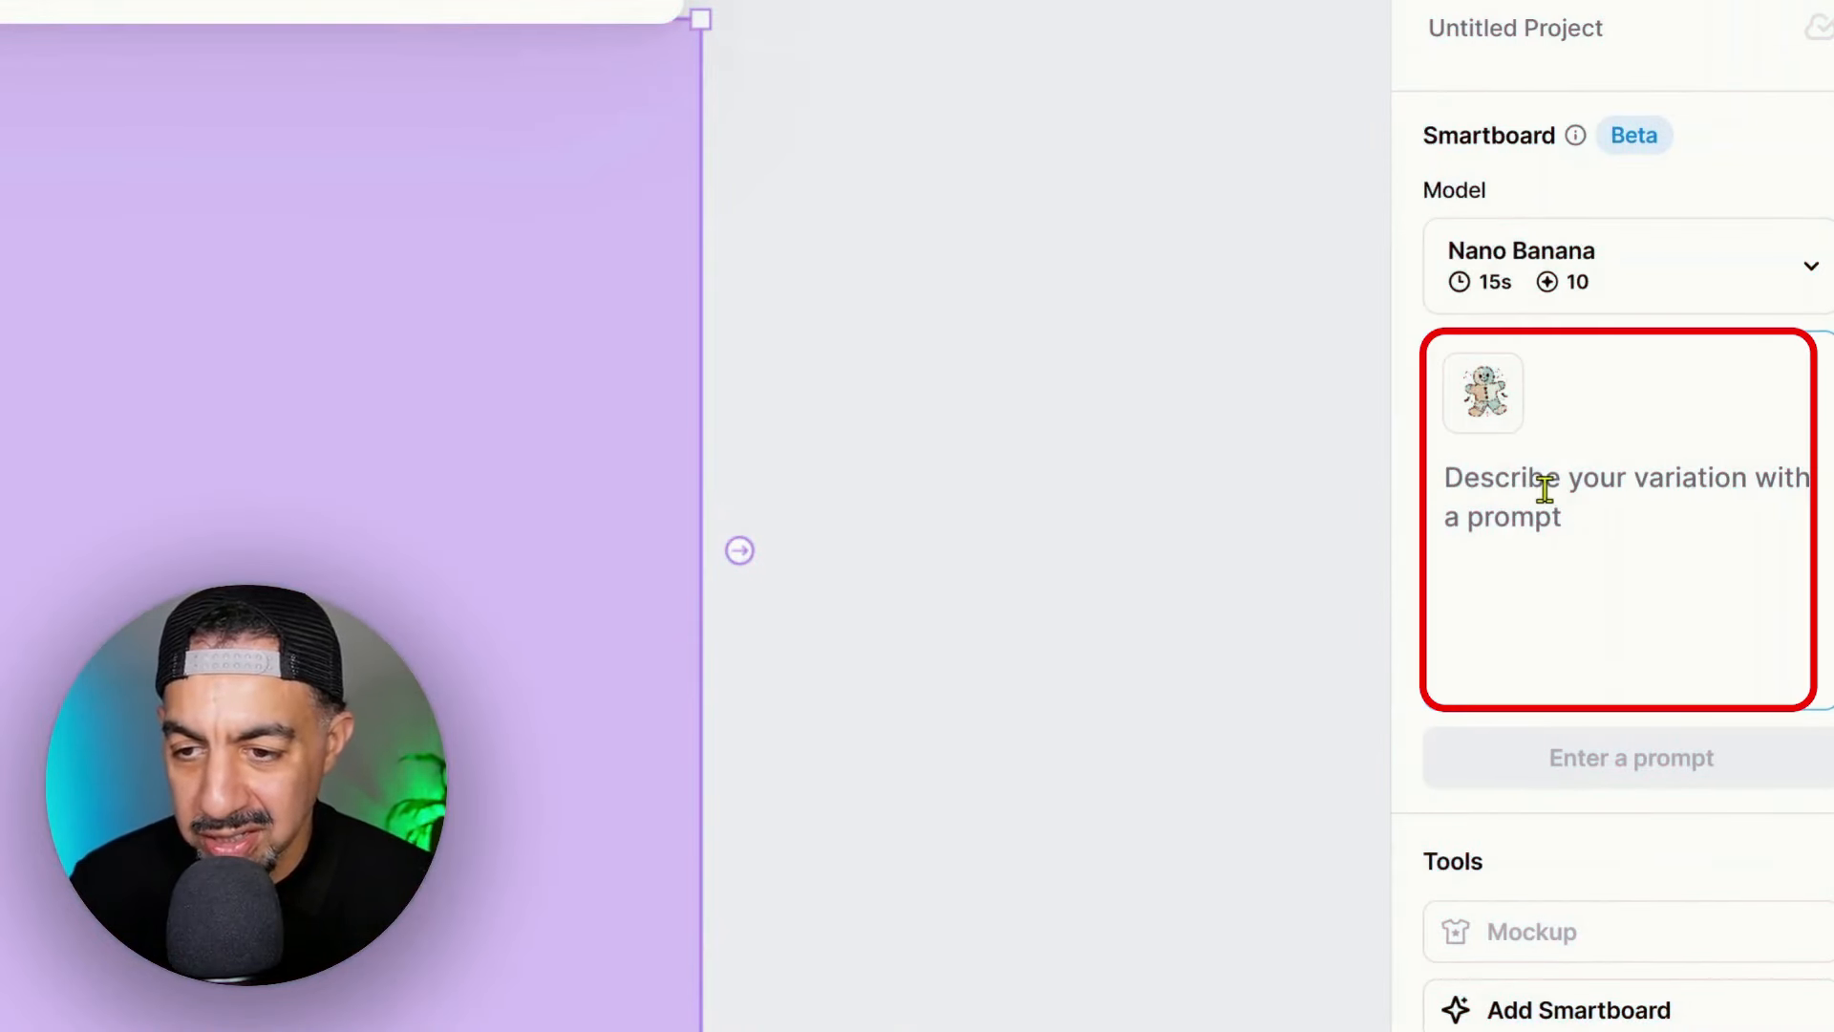
key(ctrl+v)
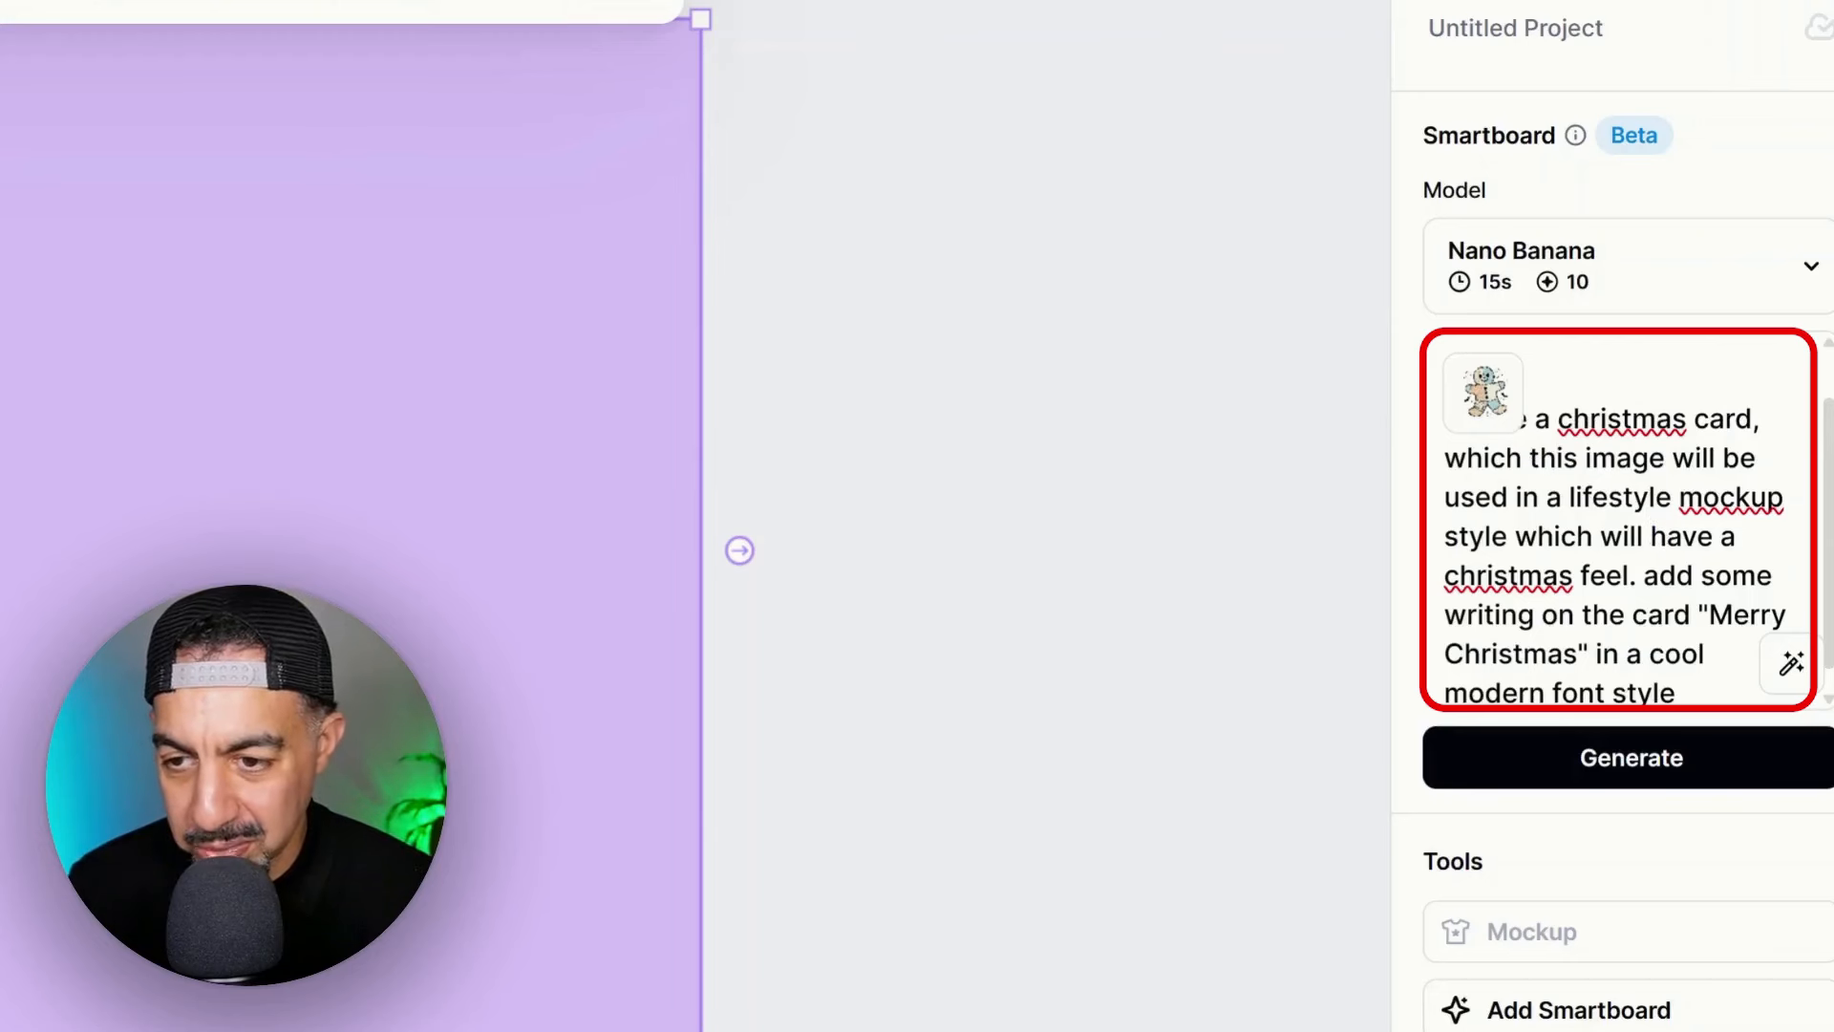
Insert "portrait" before "christmas card" in the Smartboard prompt and generate the mockup with the Nano Banana model.
drag(1827, 527, 1827, 568)
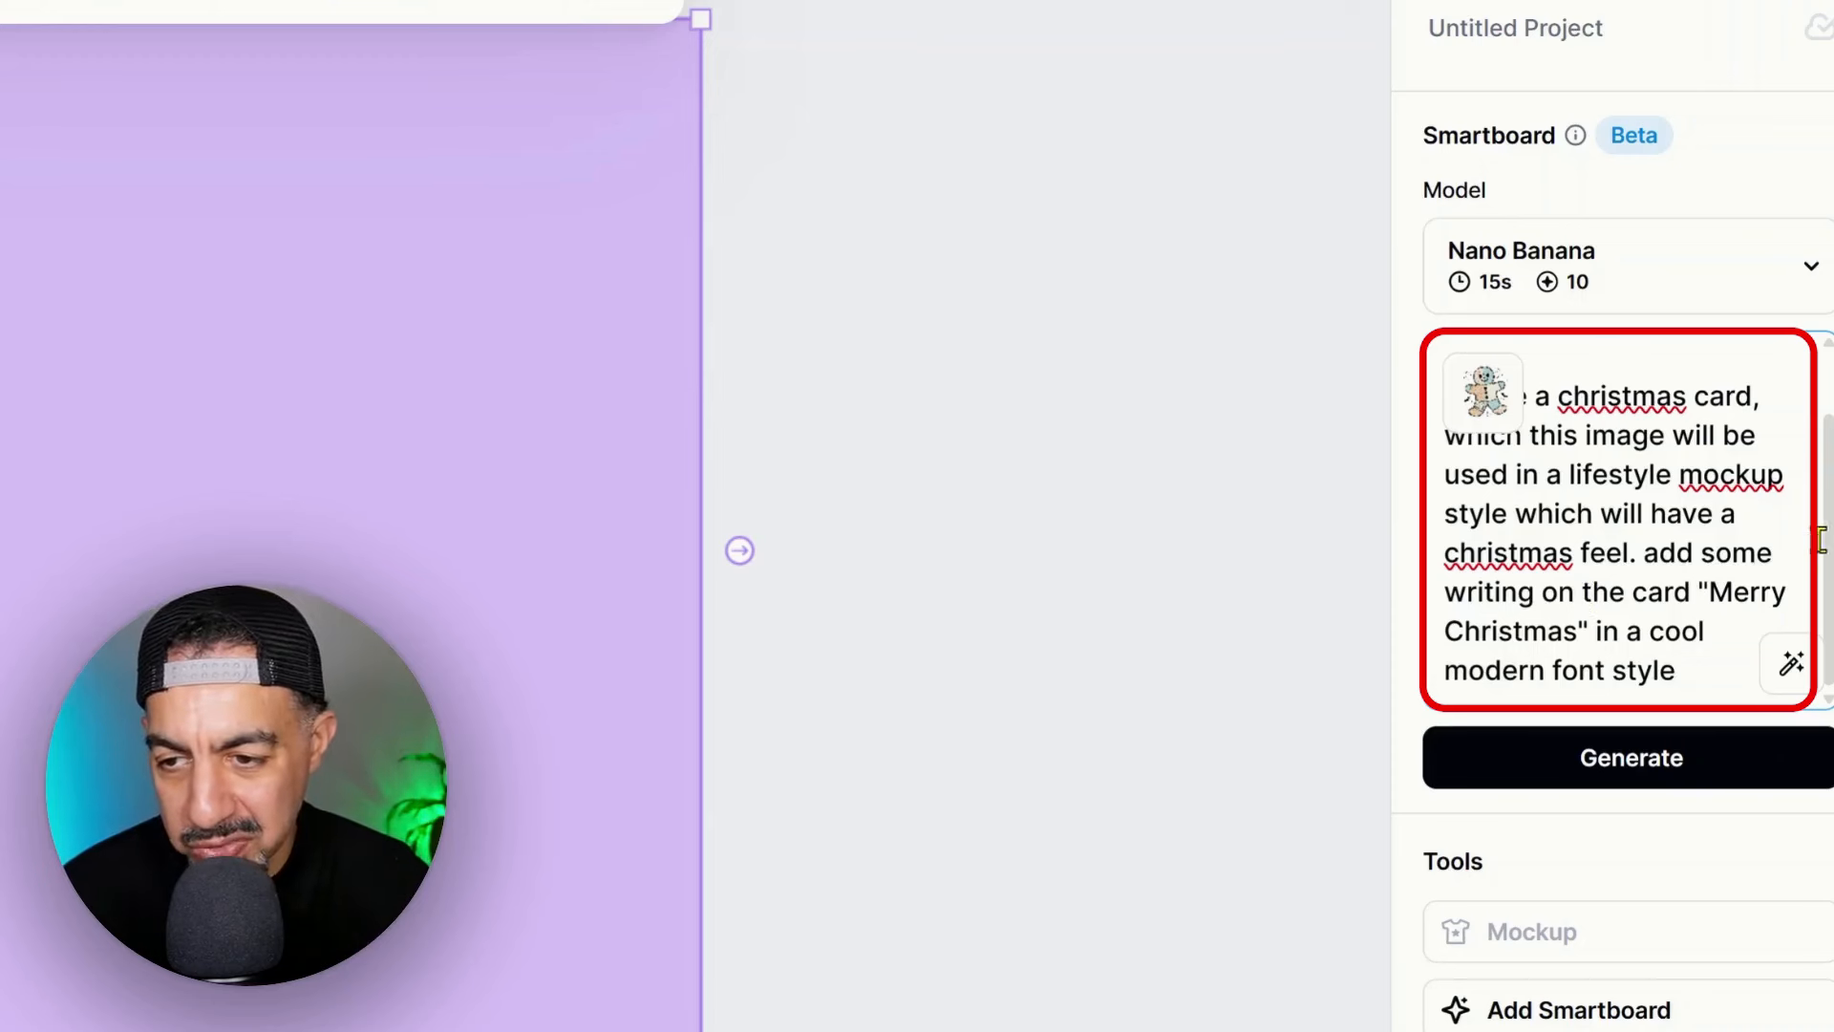
scroll(1559, 481, up, 2)
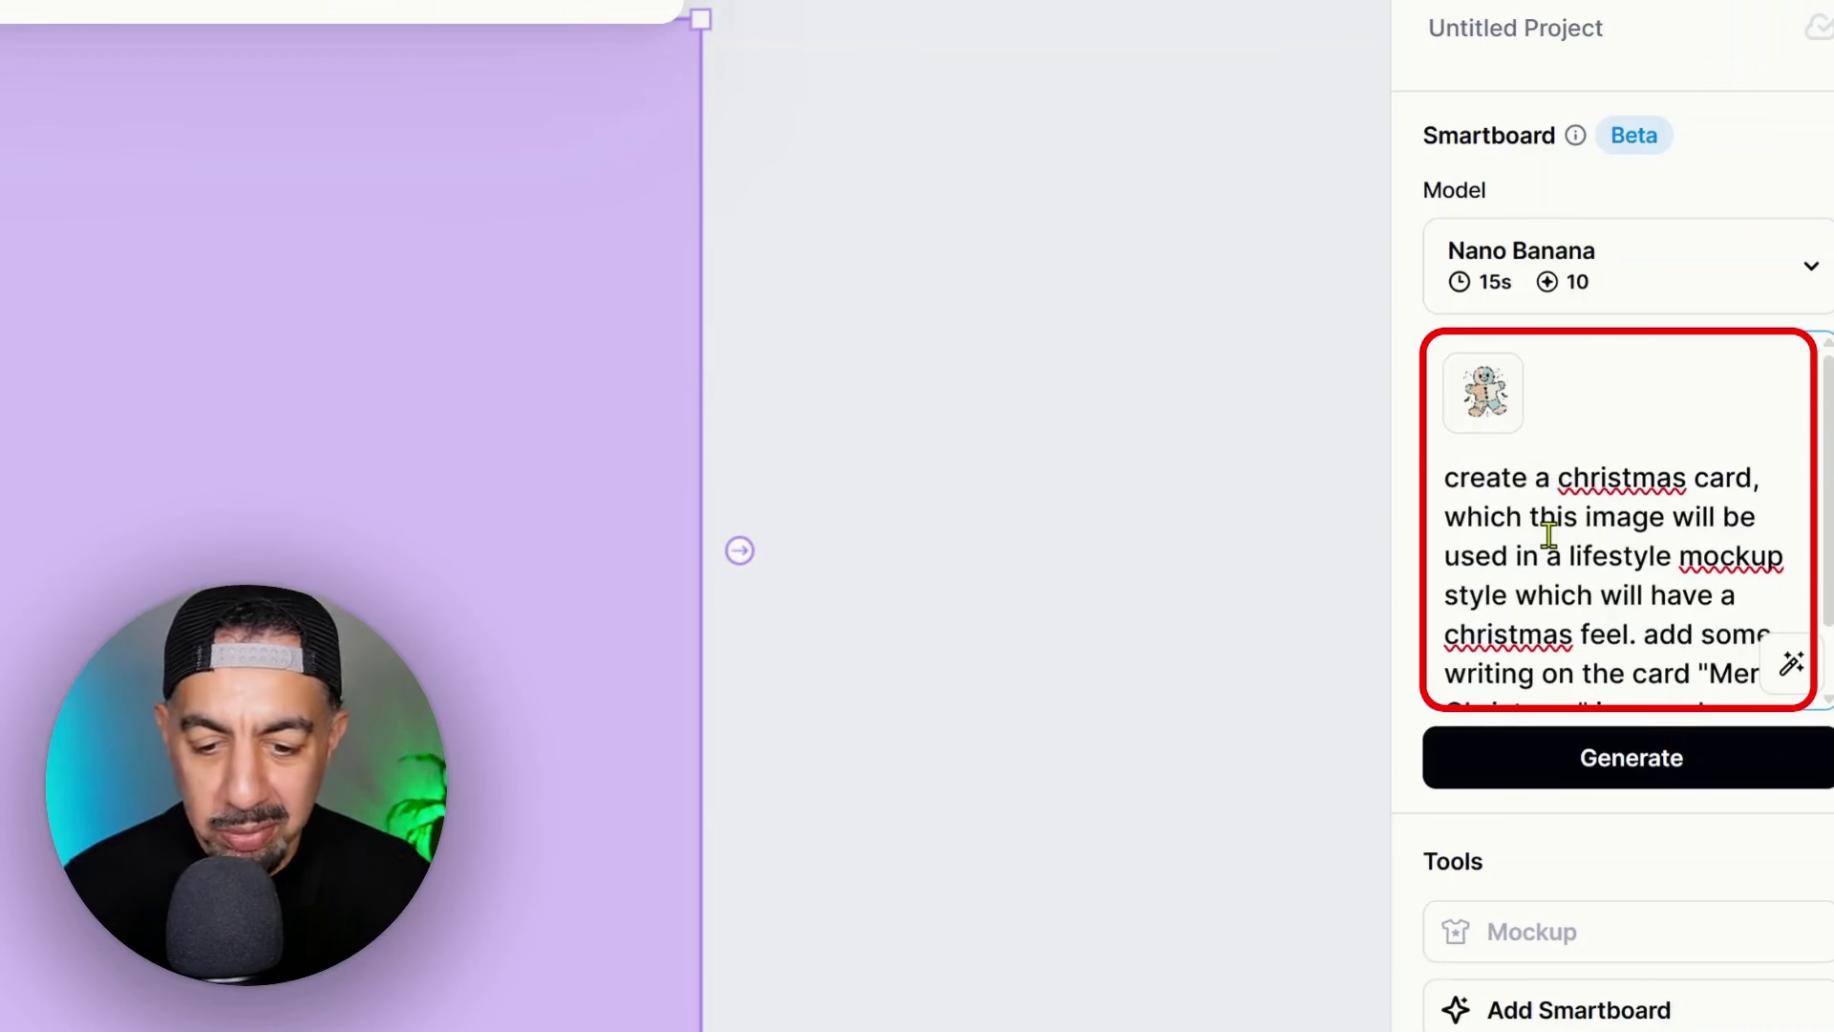
text(portrait)
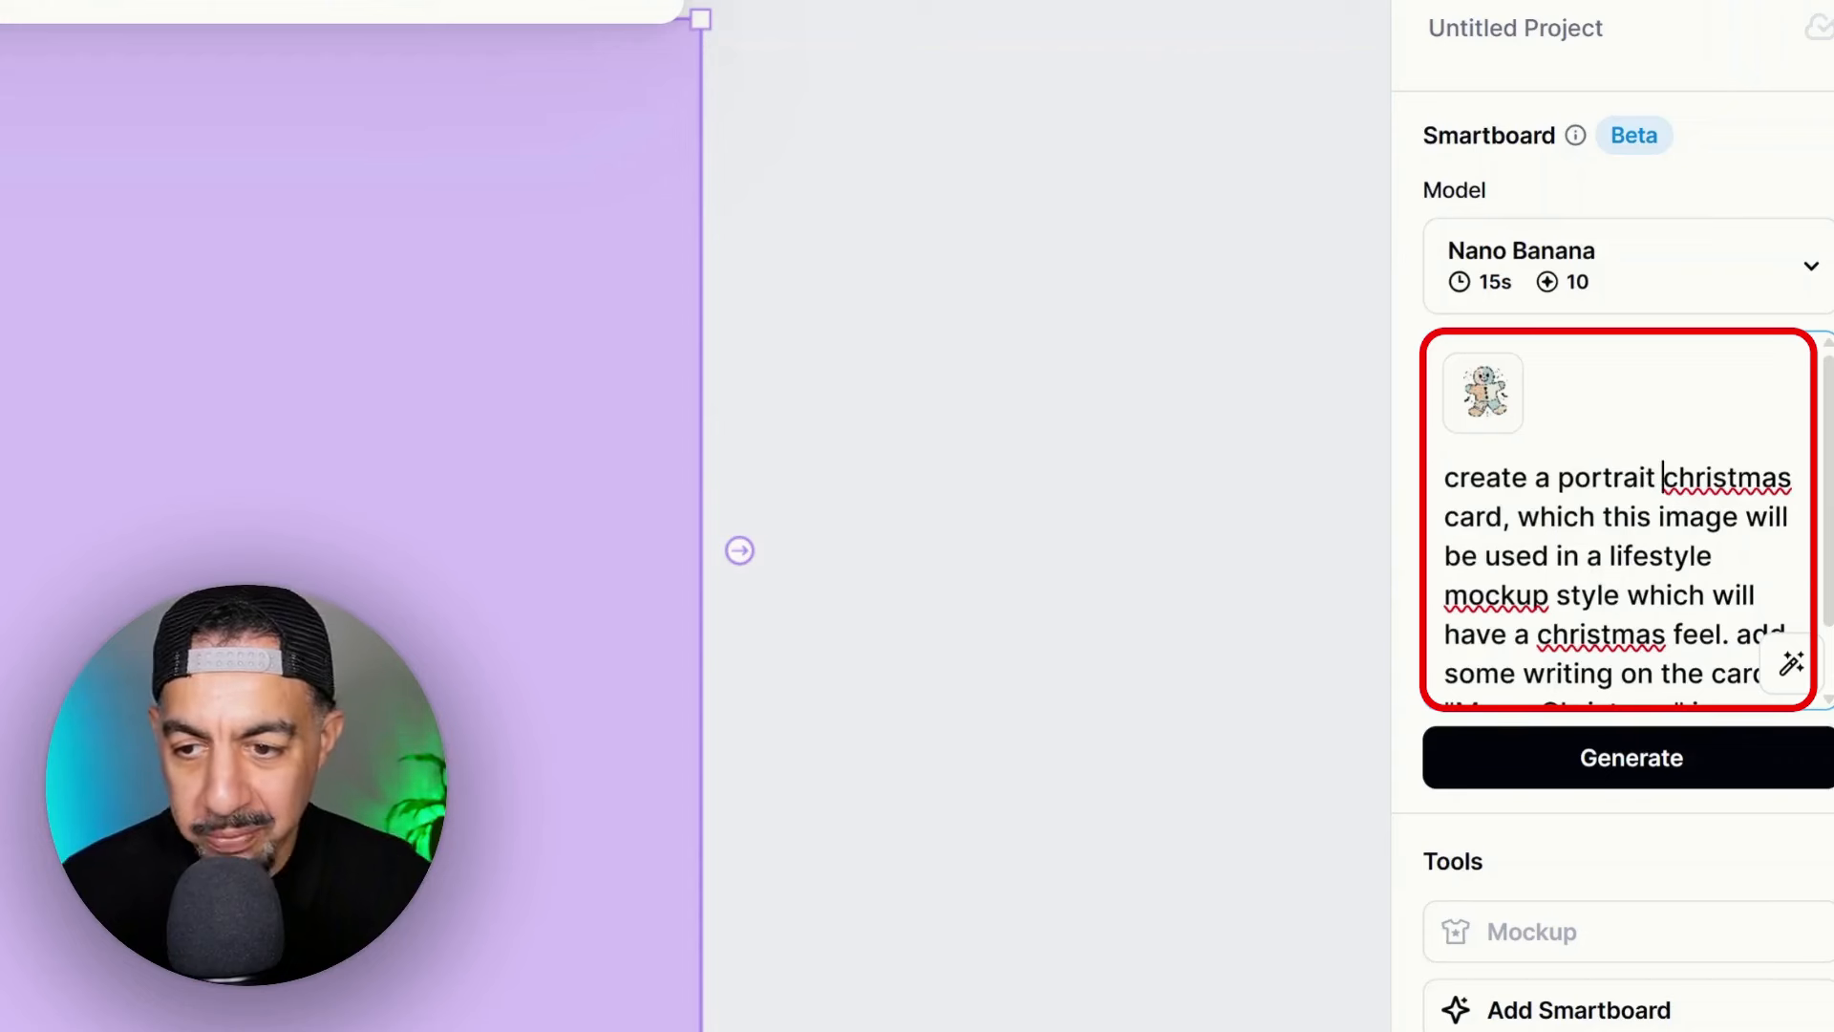
scroll(1815, 494, down, 2)
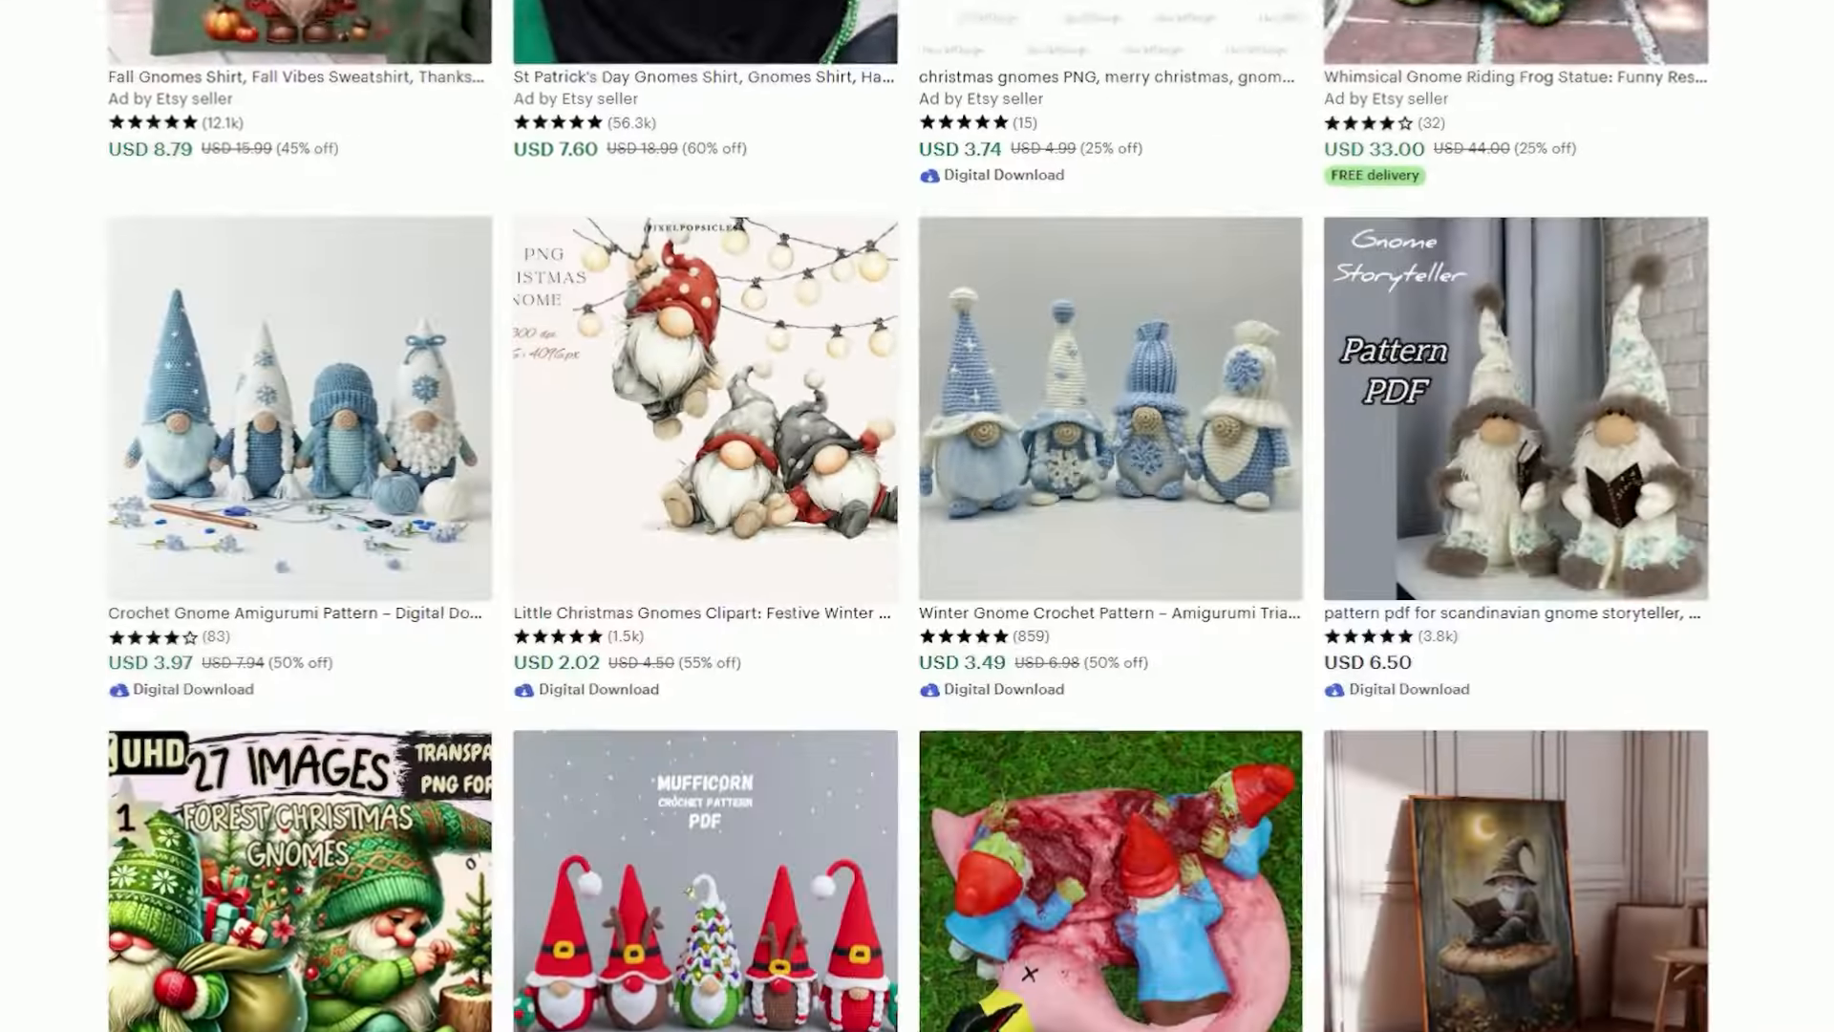
scroll(917, 516, down, 8)
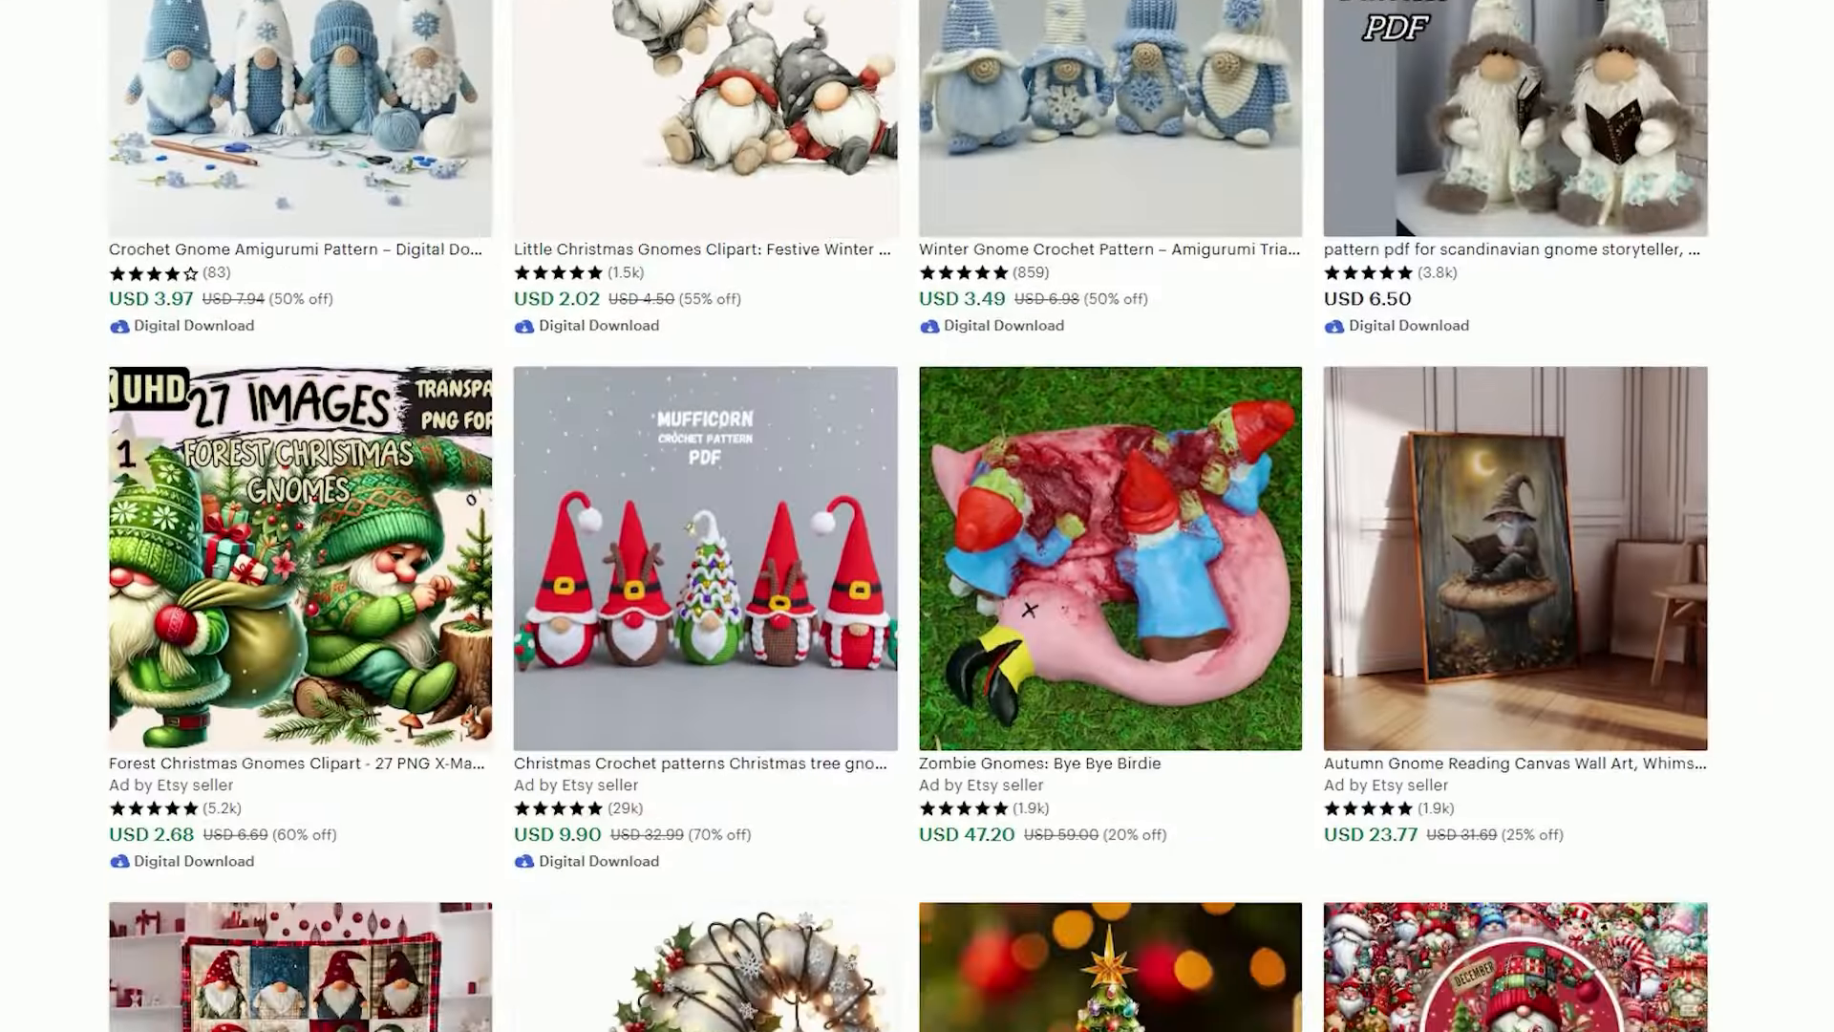
scroll(917, 516, down, 4)
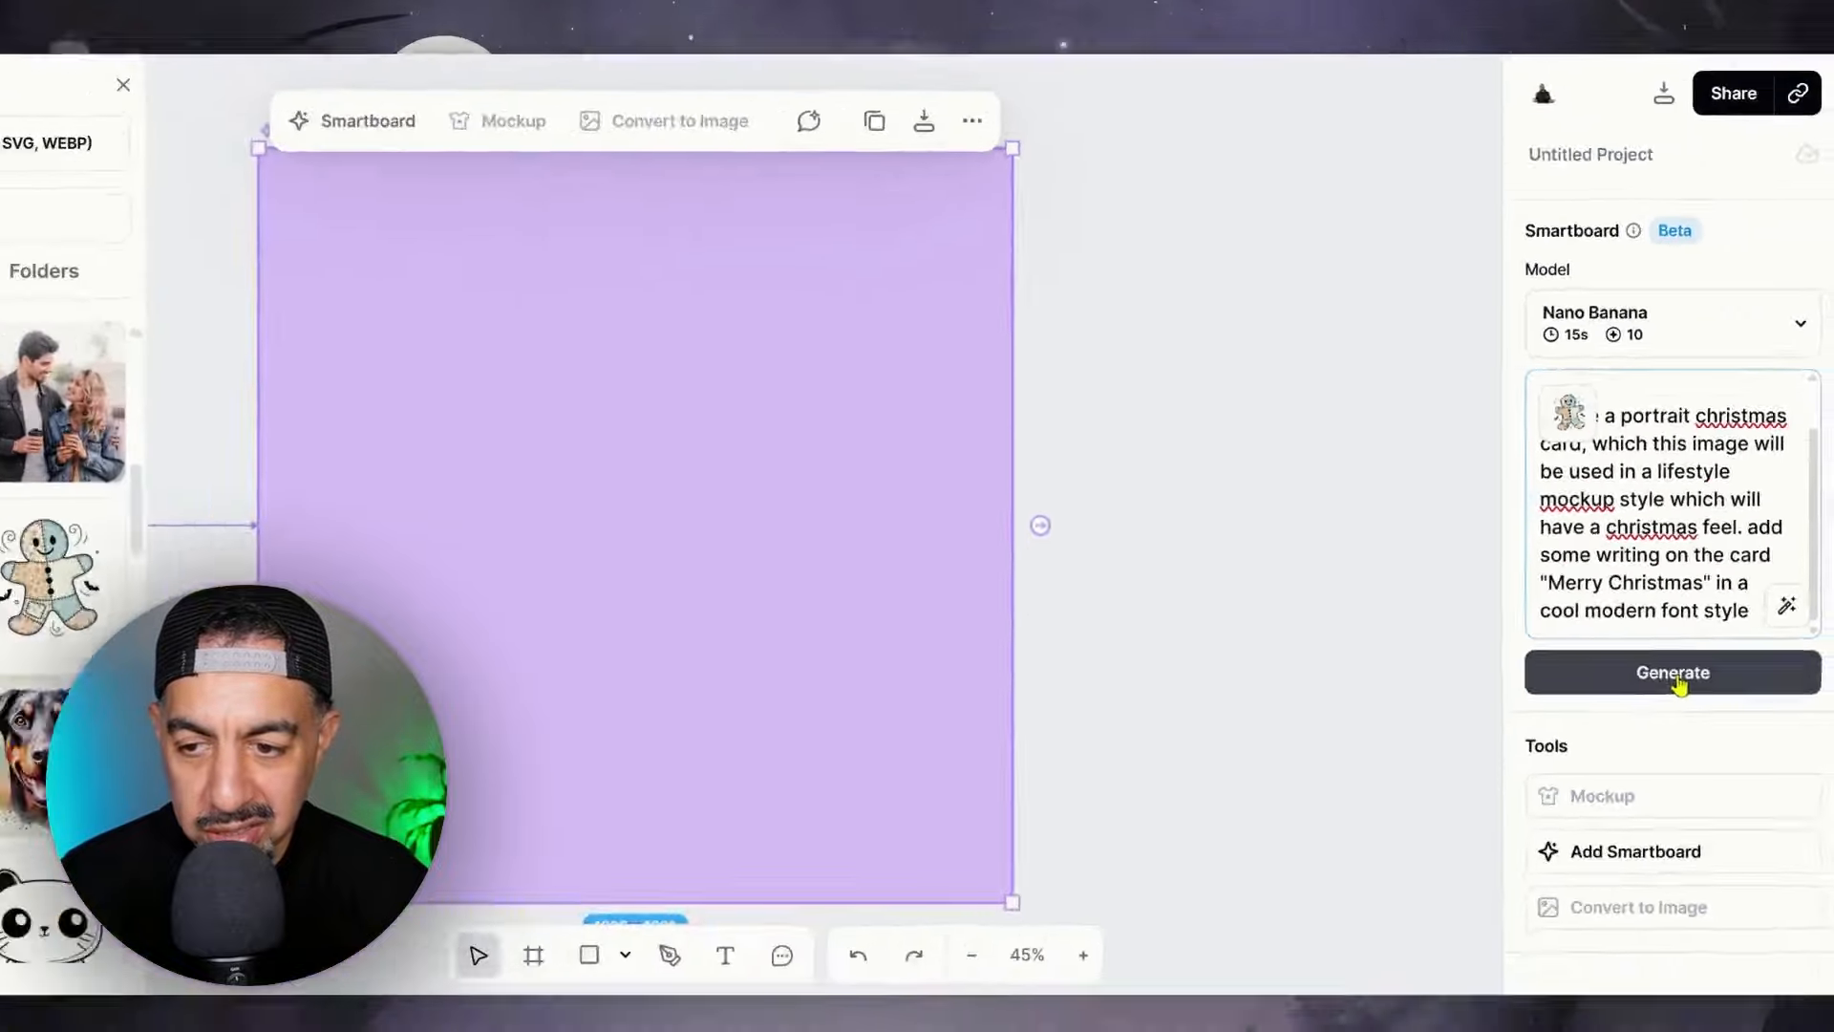
click(1639, 765)
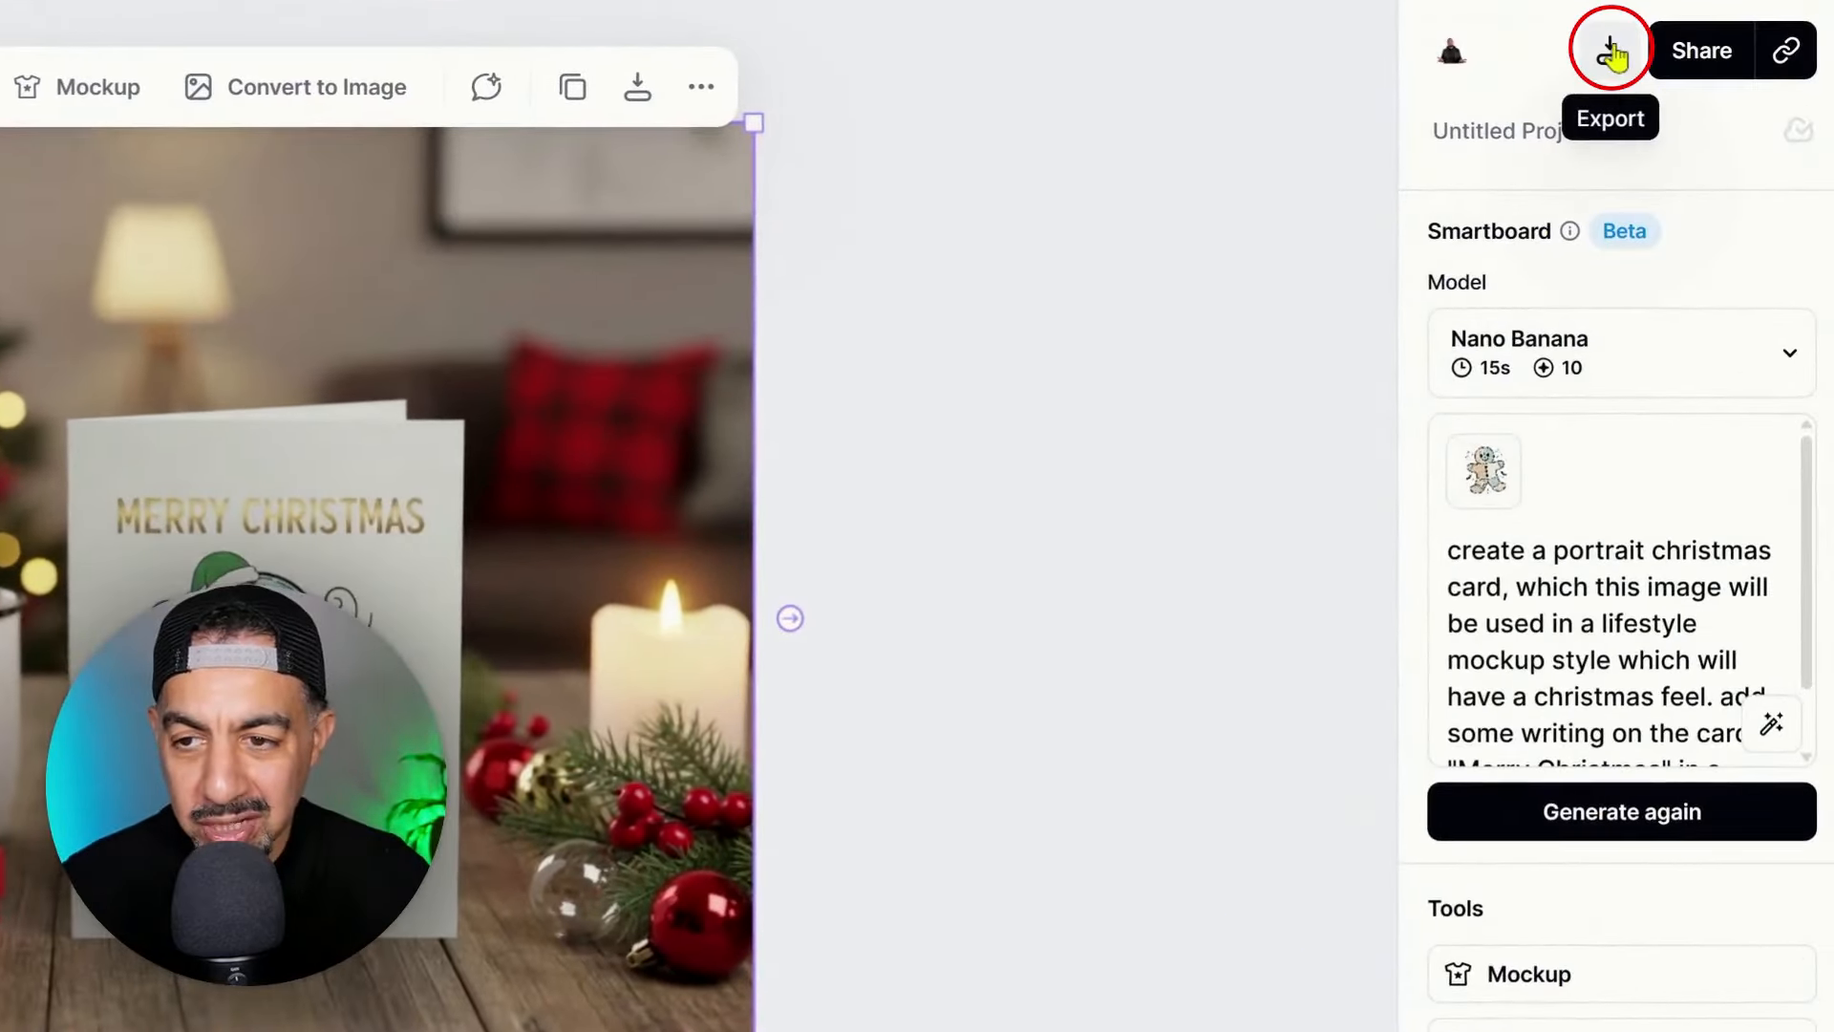
Check the Smartboard's export options without downloading, and regenerate the mockup from the unchanged prompt.
click(1612, 54)
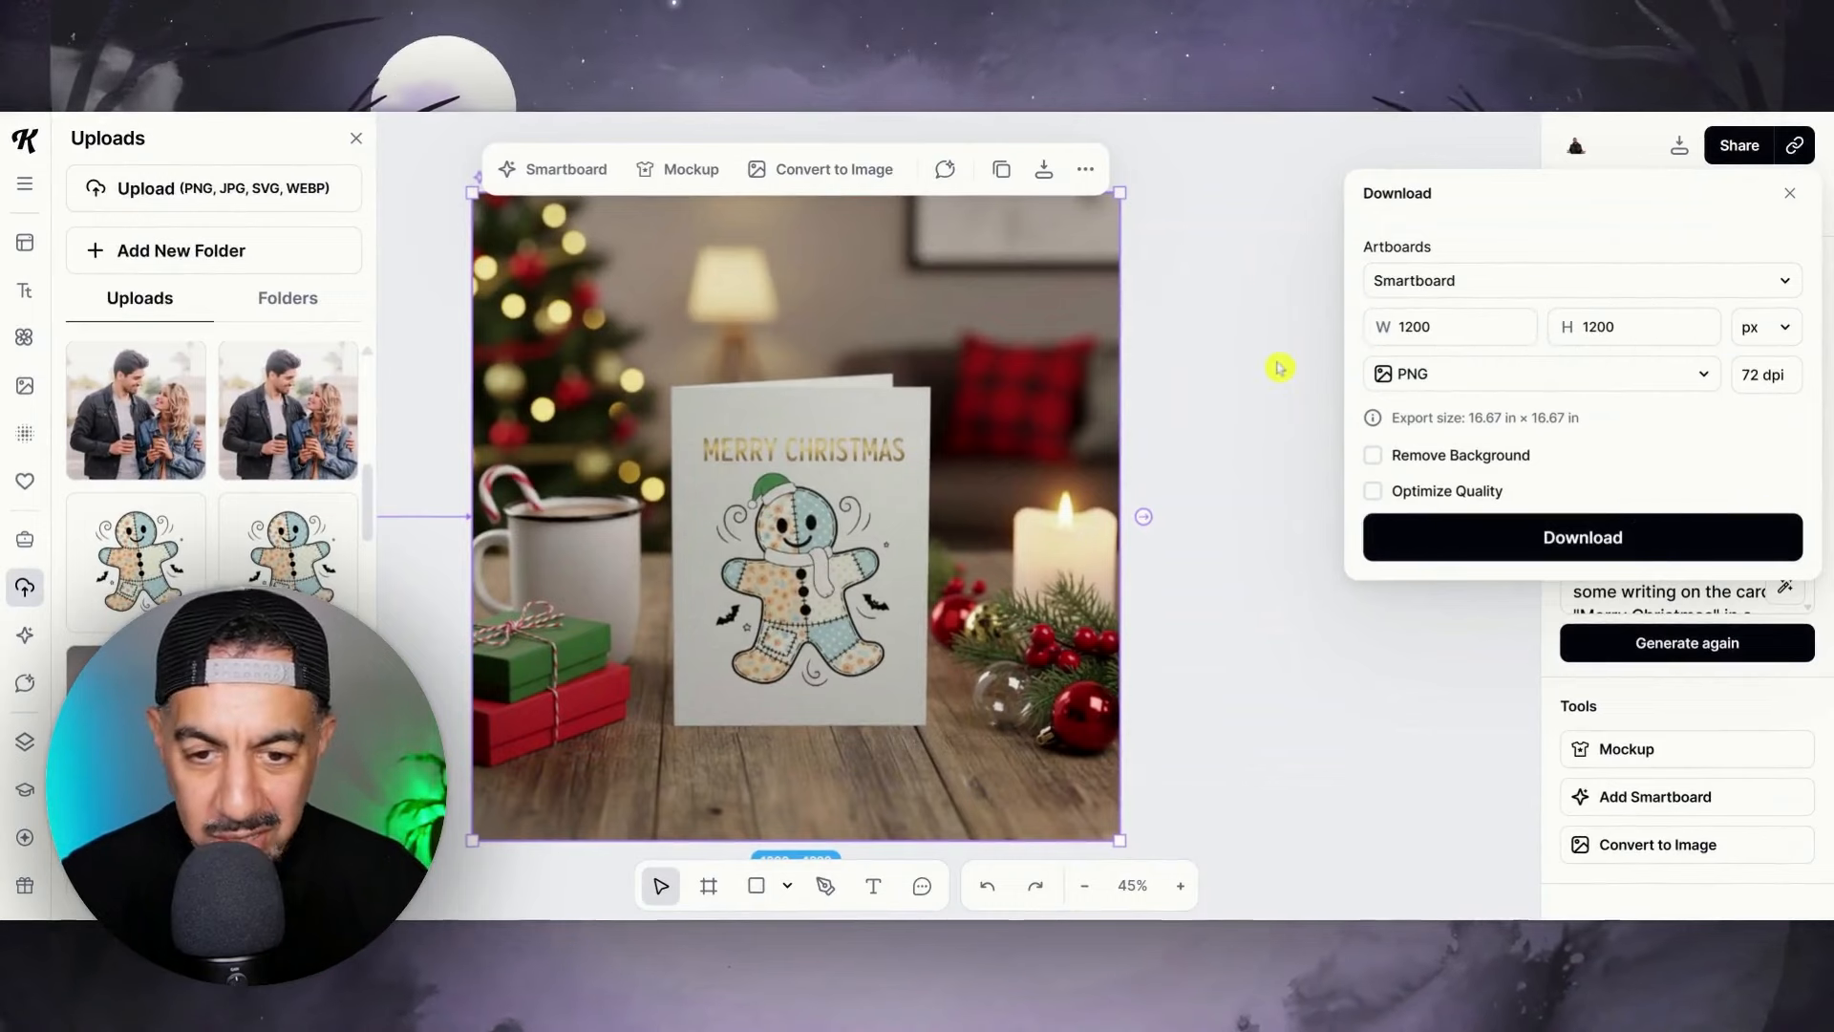
click(1790, 194)
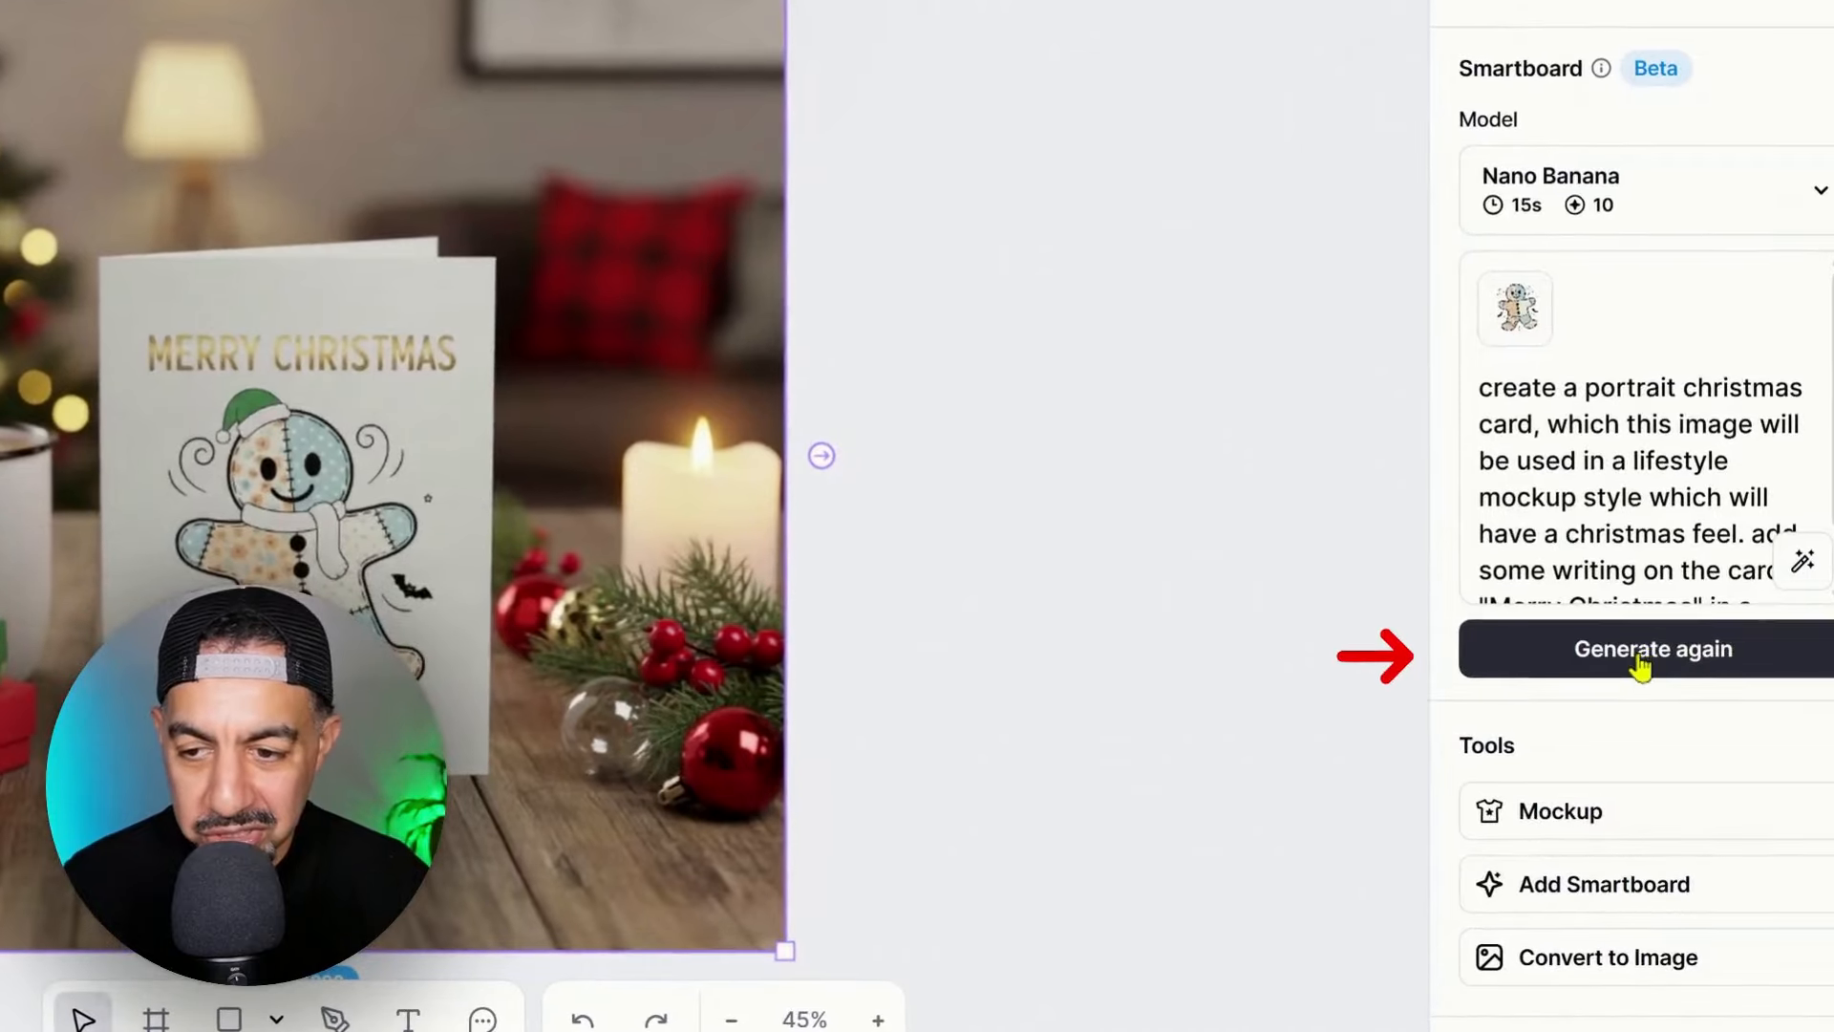
click(1641, 666)
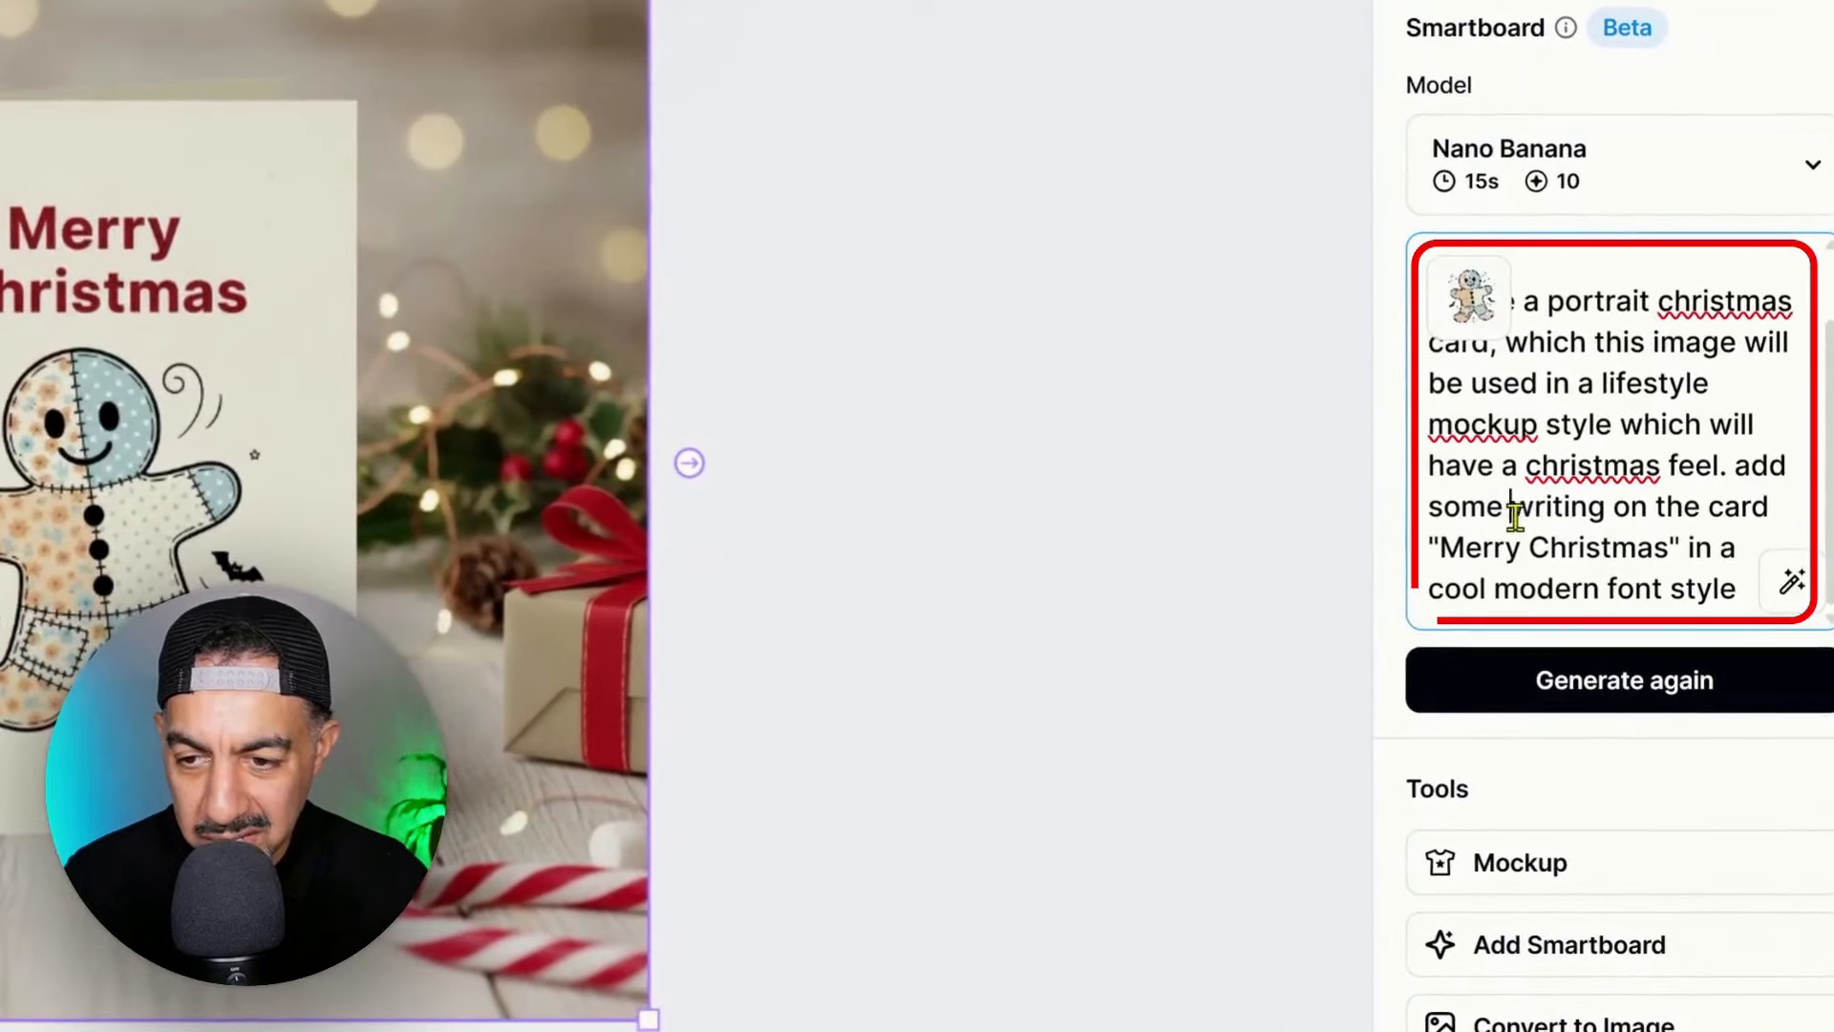
Insert "black" before "writing" in the Smartboard prompt and generate the mockup twice with the revised wording.
click(1519, 508)
text(black)
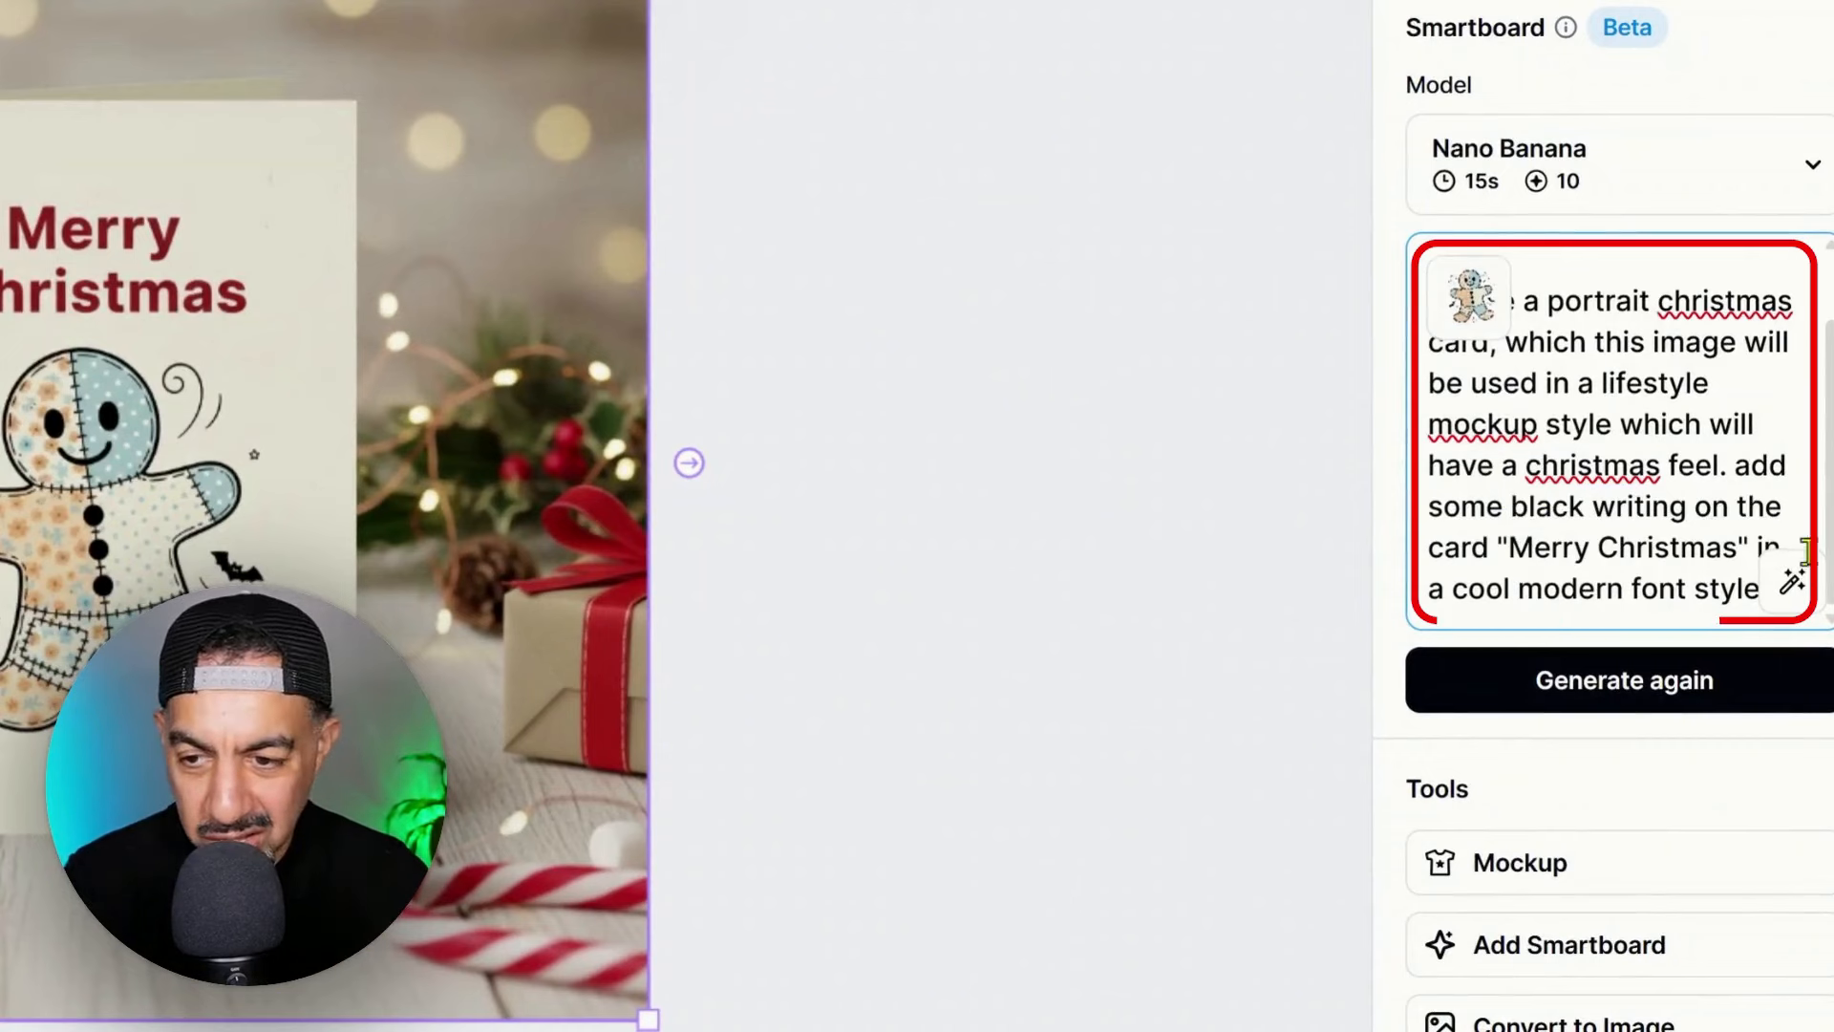
click(1700, 682)
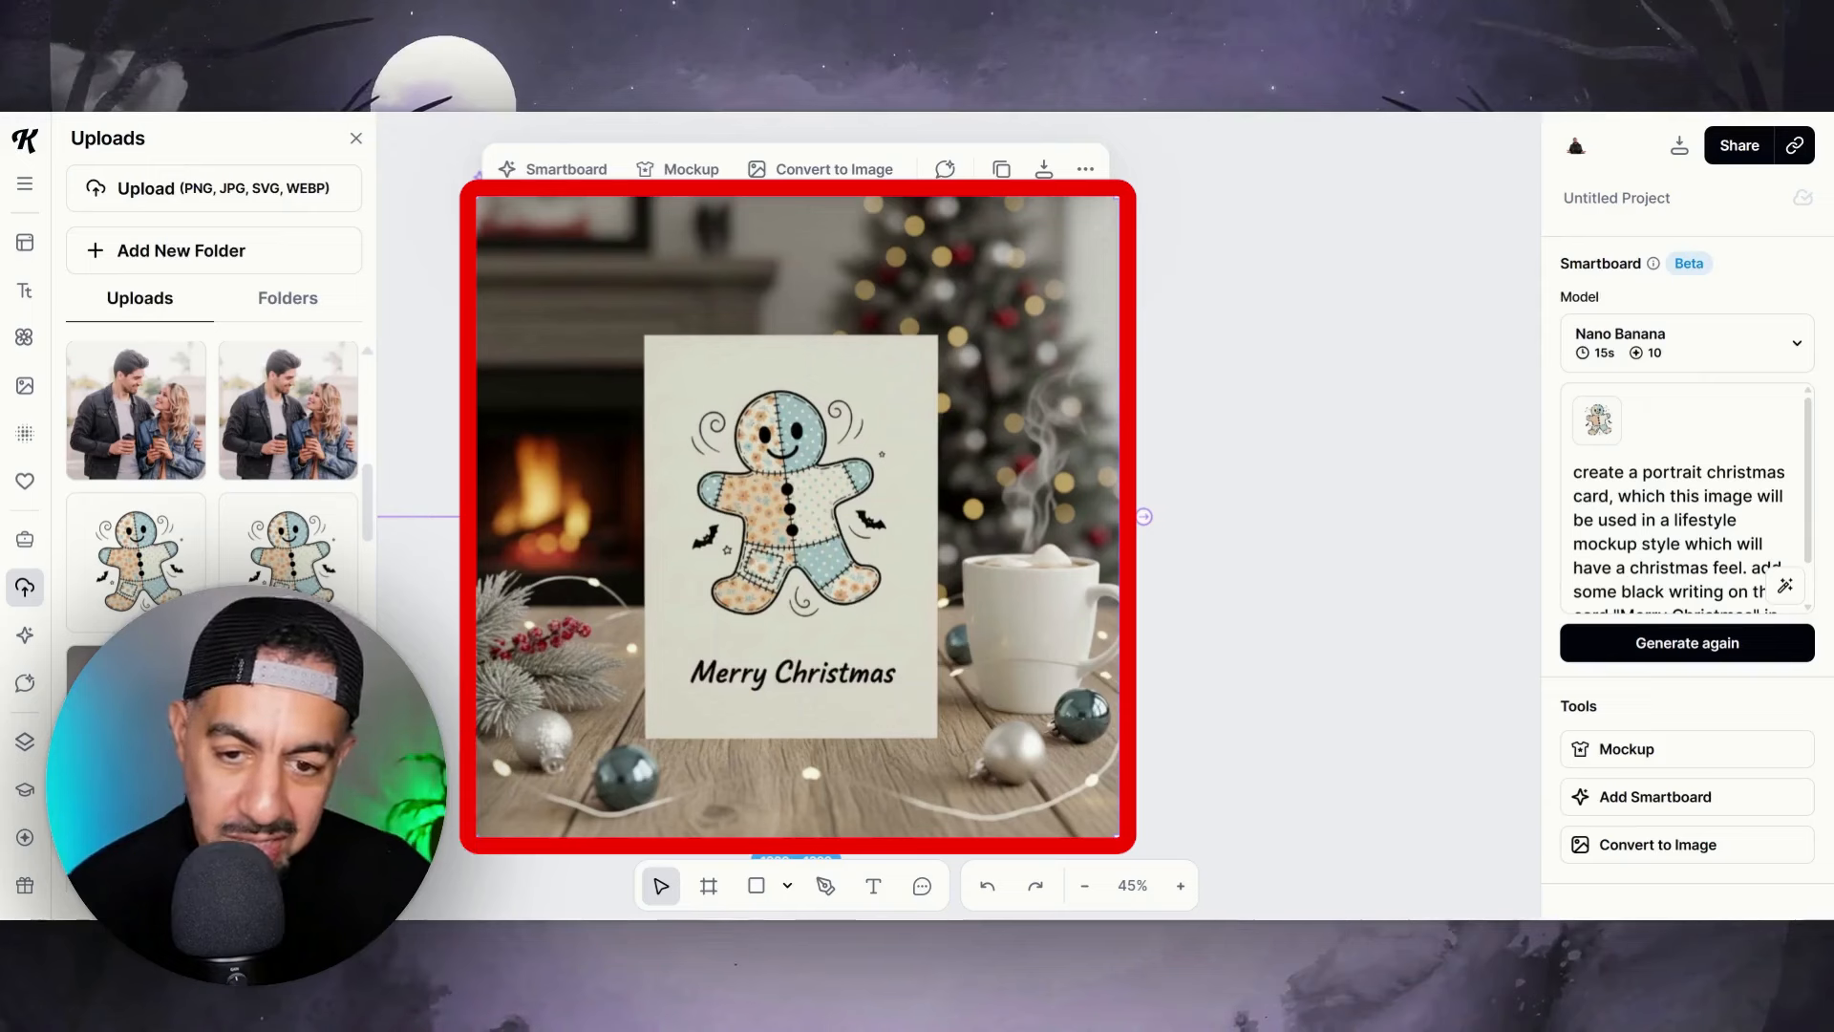
click(1661, 645)
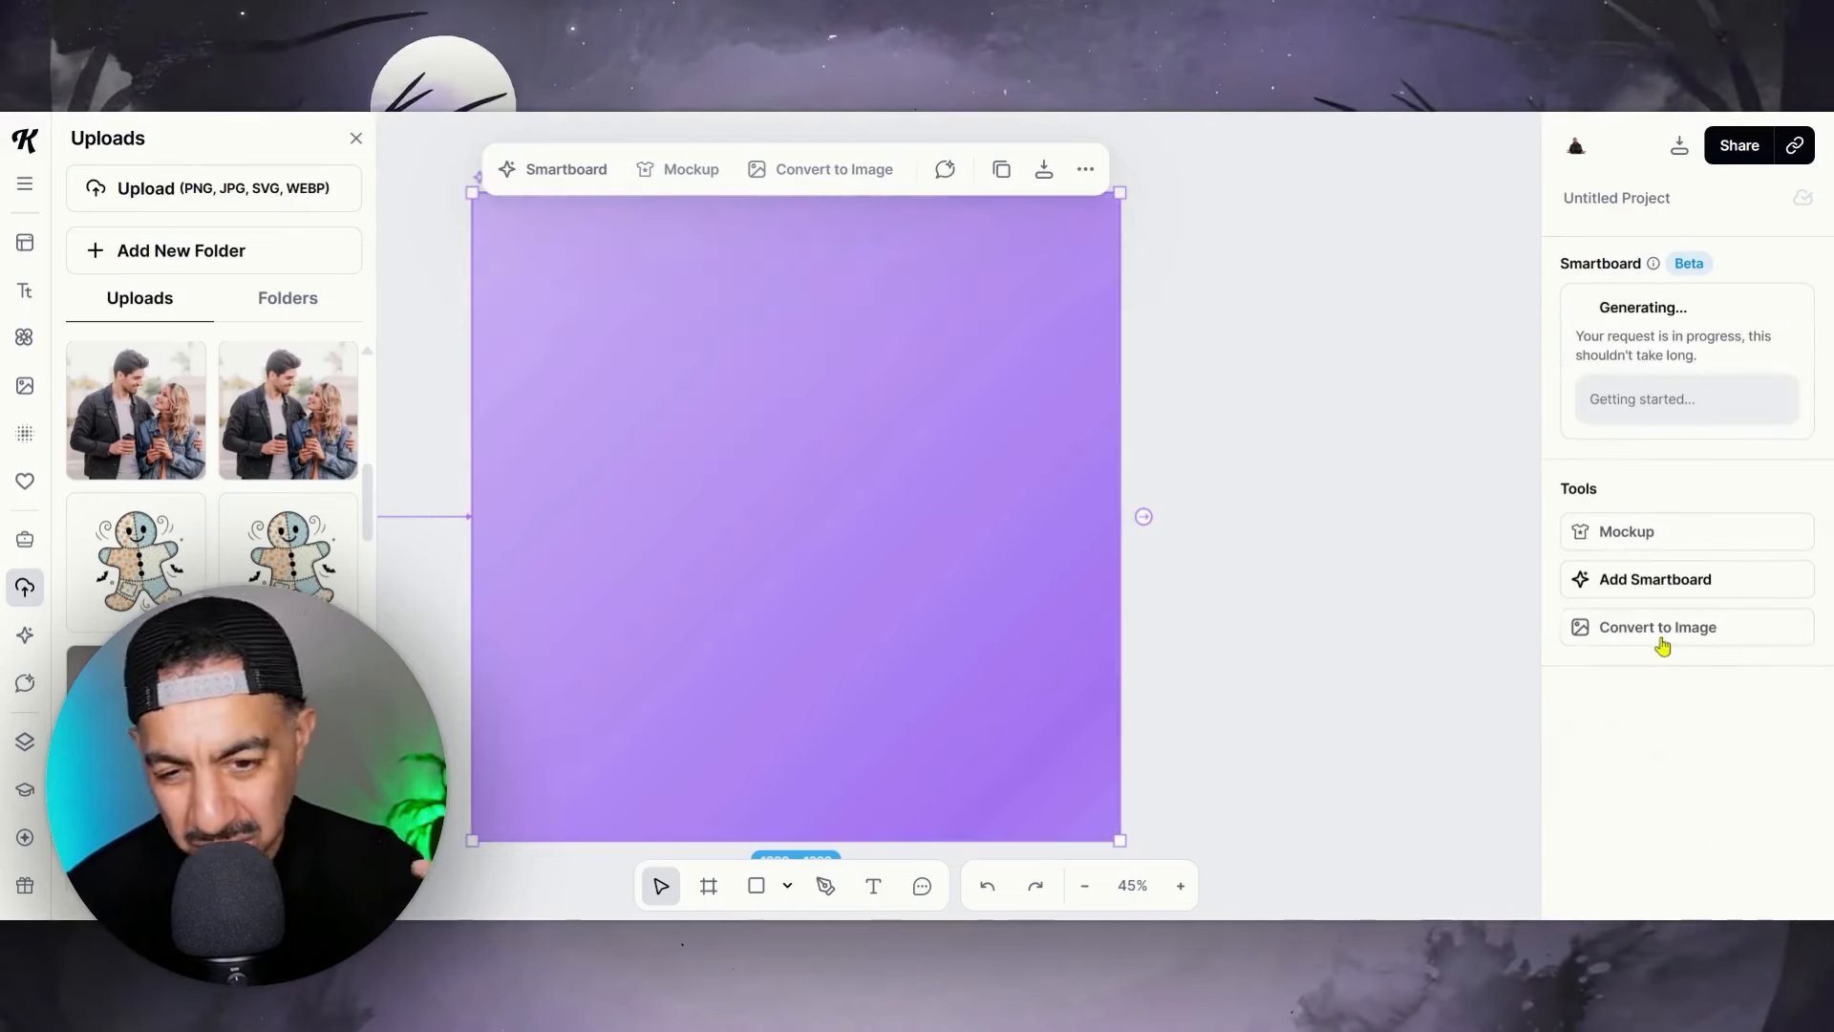